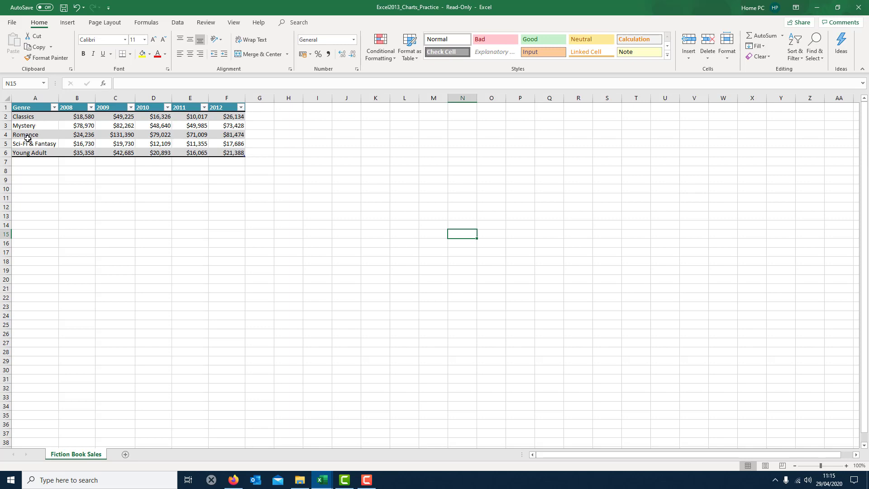
pyautogui.moveTo(37, 152); pyautogui.dragTo(229, 117)
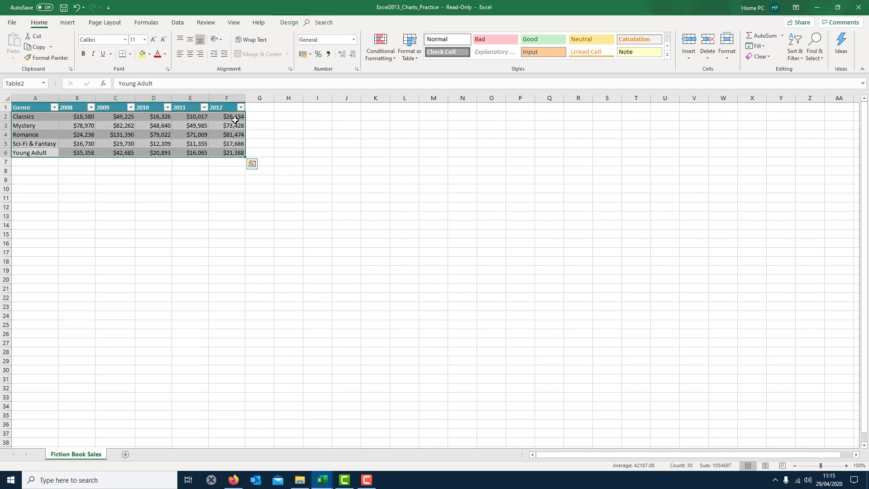
pyautogui.click(230, 117)
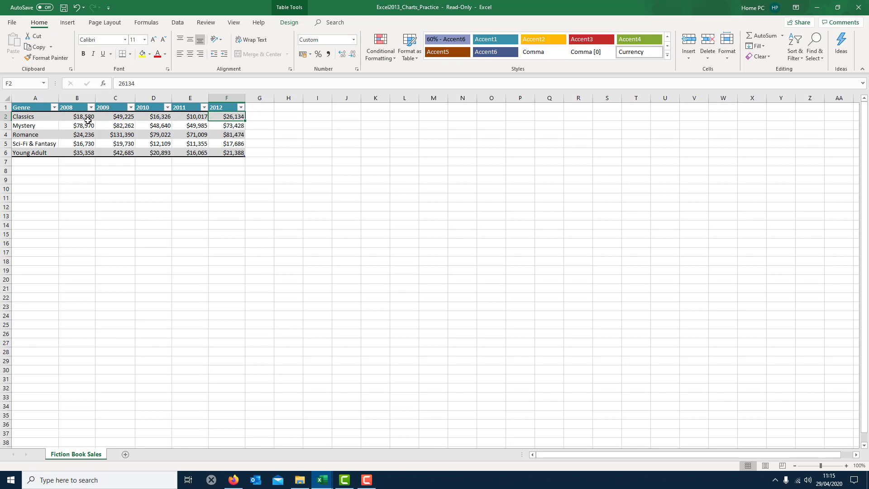
pyautogui.moveTo(41, 109); pyautogui.dragTo(229, 154)
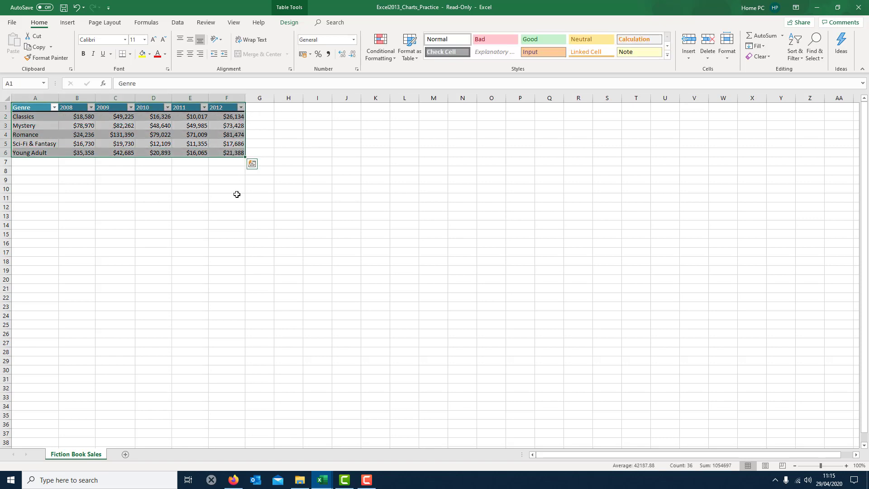
pyautogui.click(237, 195)
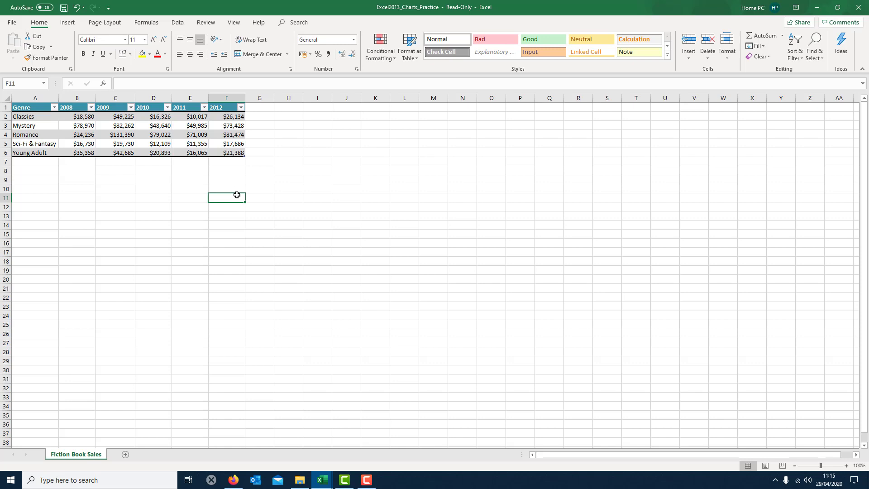
pyautogui.click(35, 107)
pyautogui.click(47, 207)
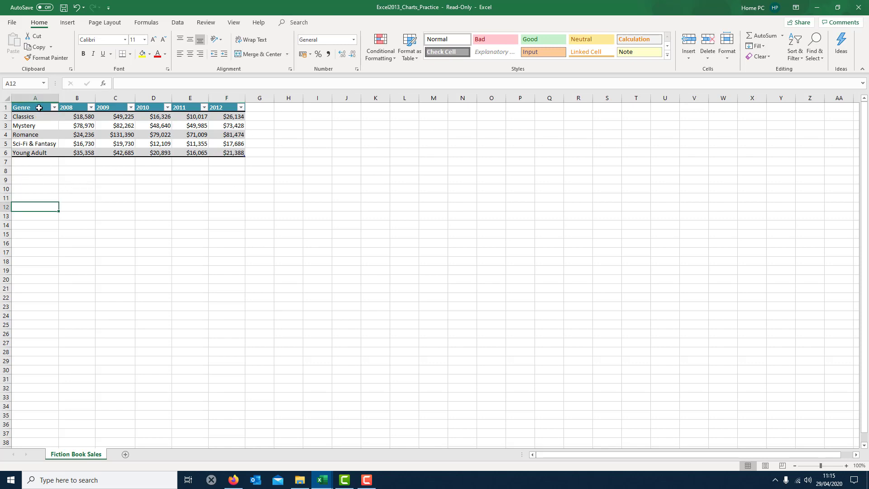
# Step: Insert a 2-D clustered bar chart from the table range A1:F6 and place it beside the table
pyautogui.moveTo(39, 107); pyautogui.dragTo(231, 153)
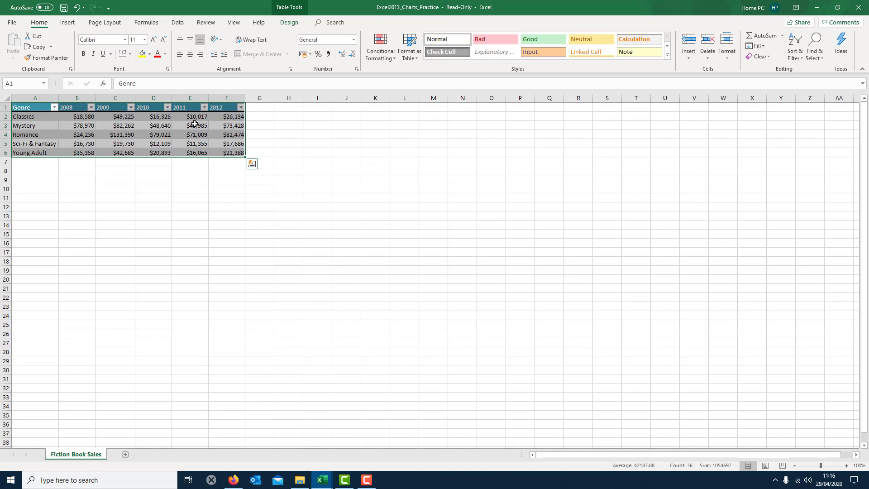
pyautogui.click(70, 25)
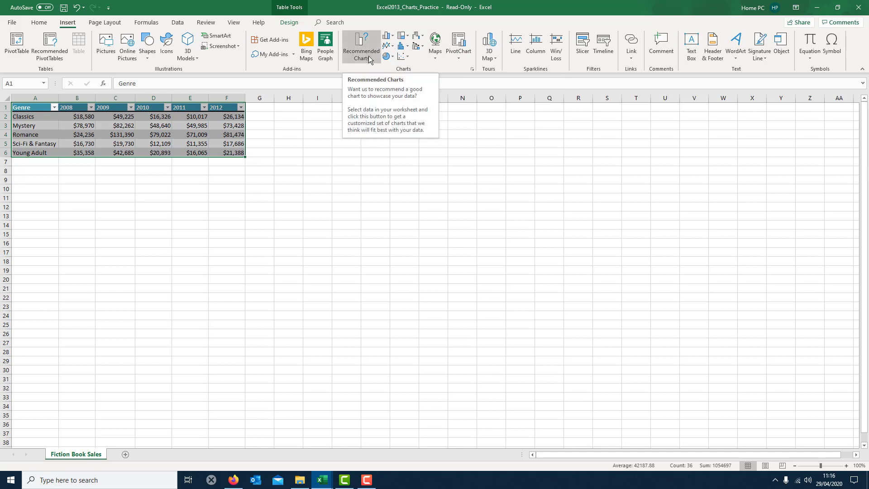
pyautogui.click(387, 39)
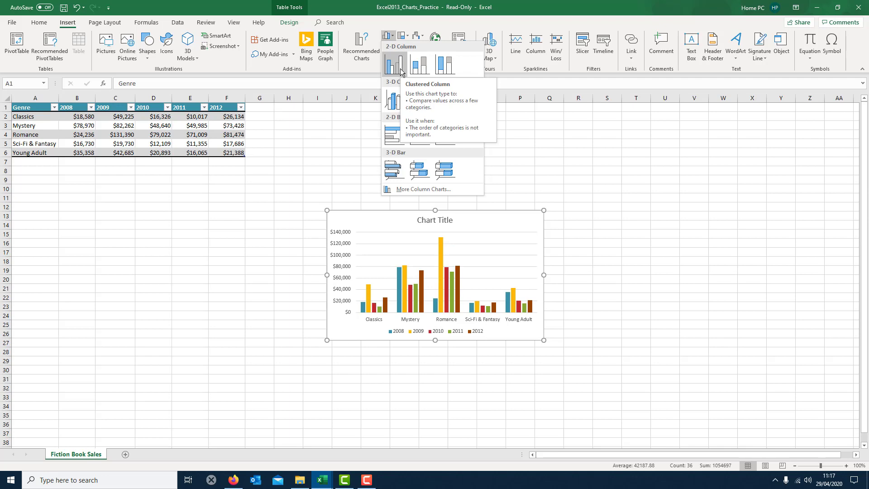
pyautogui.click(399, 139)
pyautogui.moveTo(393, 213); pyautogui.dragTo(331, 125)
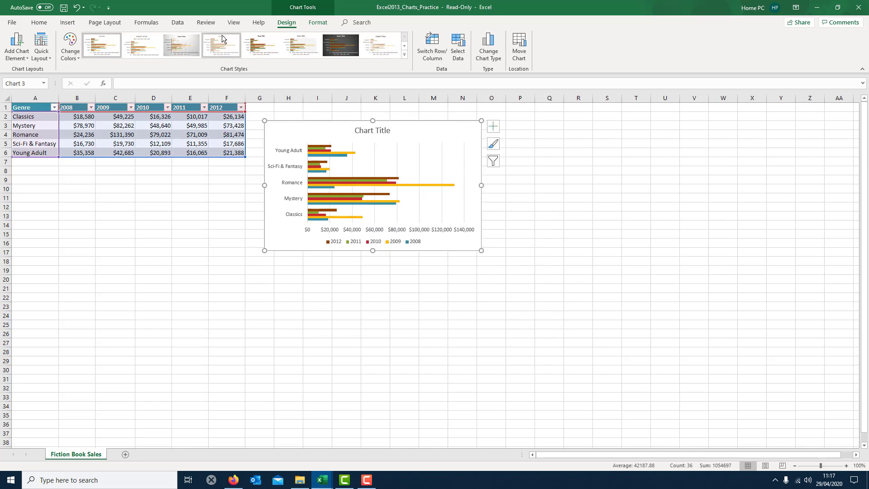
# Step: Change the chart to a 2-D clustered column chart and shift it slightly away from the table
pyautogui.click(68, 23)
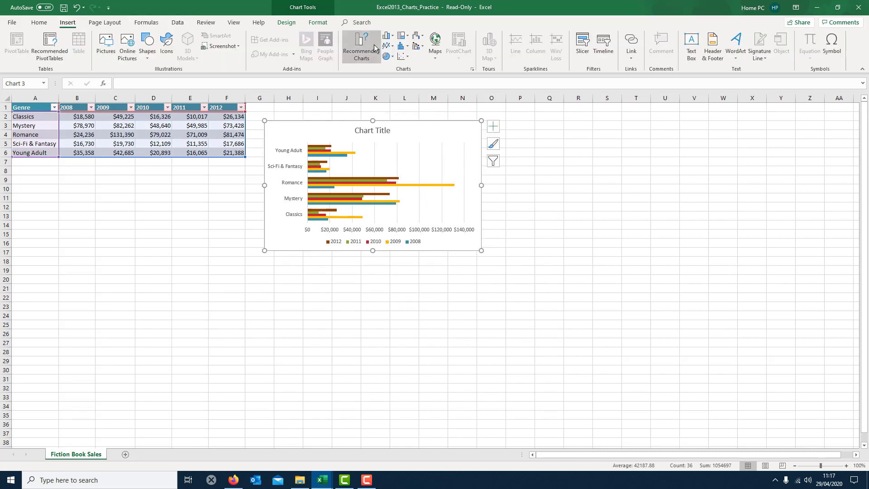
pyautogui.click(375, 48)
pyautogui.click(564, 104)
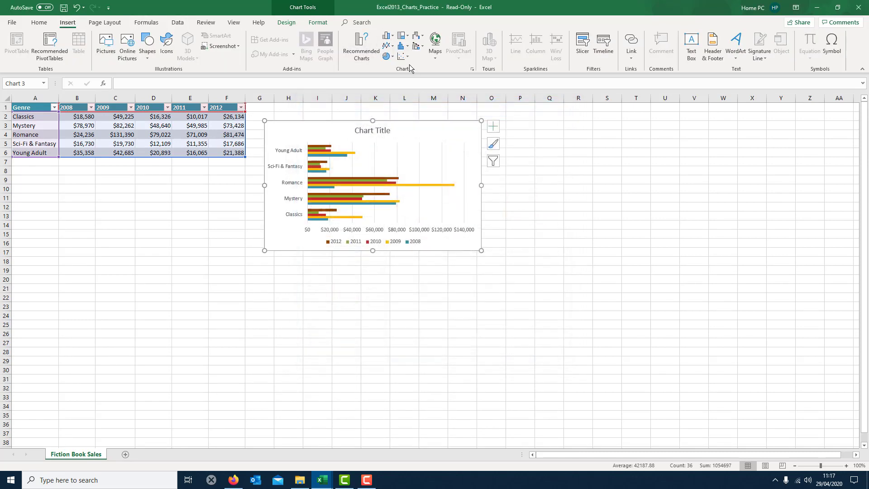
pyautogui.click(391, 39)
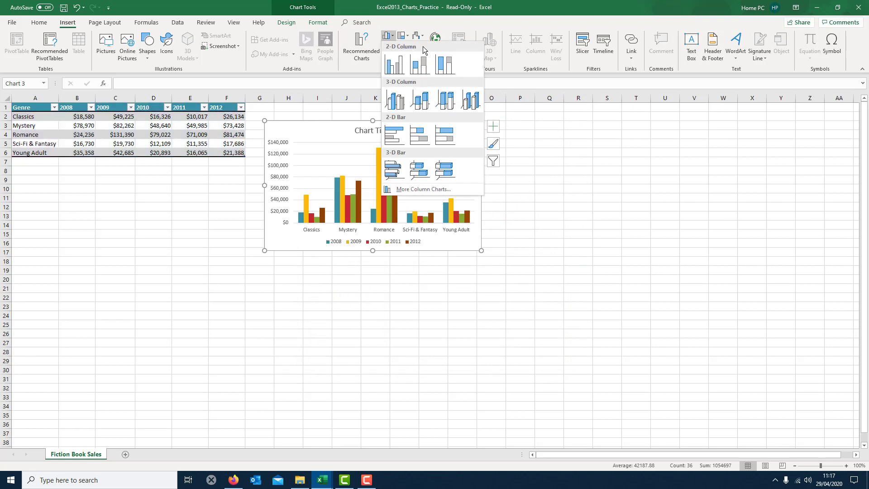
pyautogui.click(399, 63)
pyautogui.moveTo(330, 128)
pyautogui.mouseDown()
pyautogui.moveTo(360, 163)
pyautogui.moveTo(337, 133)
pyautogui.mouseUp()
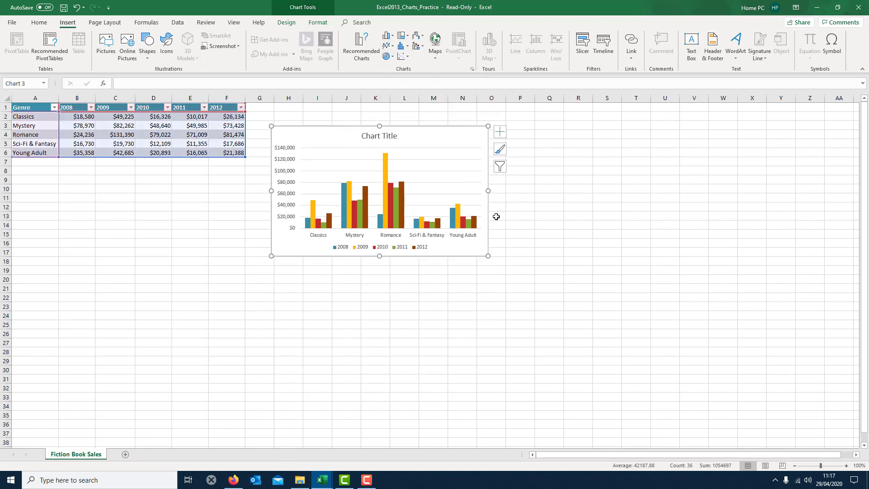
# Step: Enlarge the chart to about 17.5 cm wide by 10.4 cm high and apply the dark chart style
pyautogui.moveTo(384, 206)
pyautogui.moveTo(489, 257); pyautogui.dragTo(571, 303)
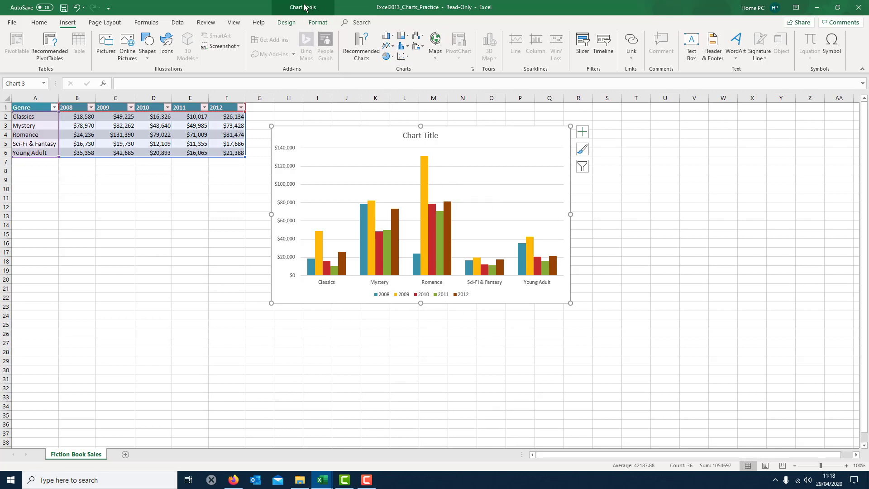
pyautogui.click(286, 23)
pyautogui.click(301, 45)
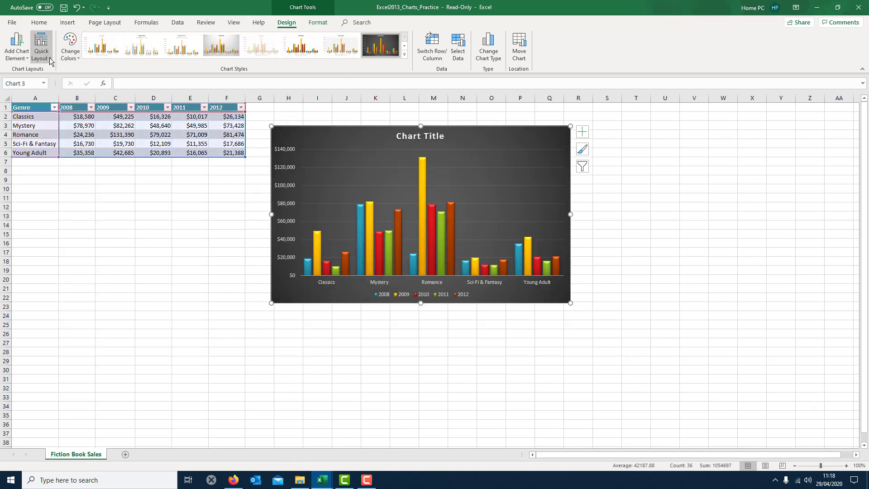
# Step: Add a primary horizontal axis title and a primary vertical axis title to the chart
pyautogui.click(327, 26)
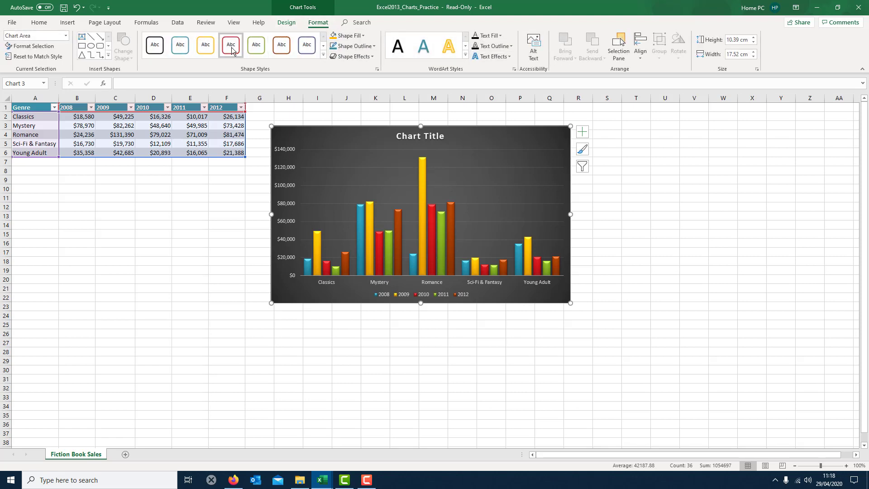
pyautogui.click(287, 23)
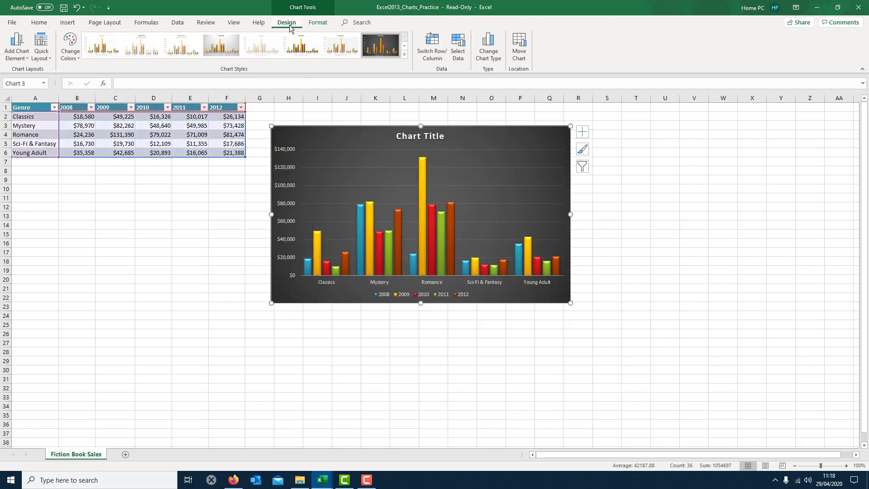
pyautogui.click(20, 52)
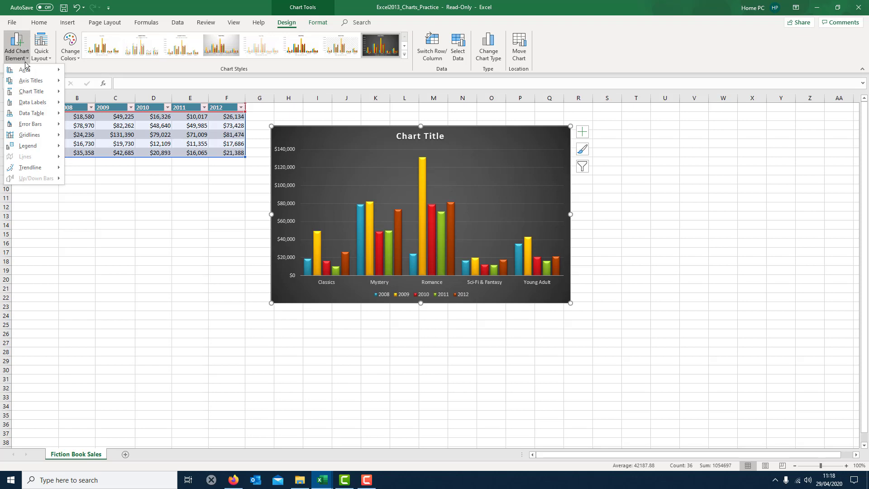
pyautogui.moveTo(35, 84)
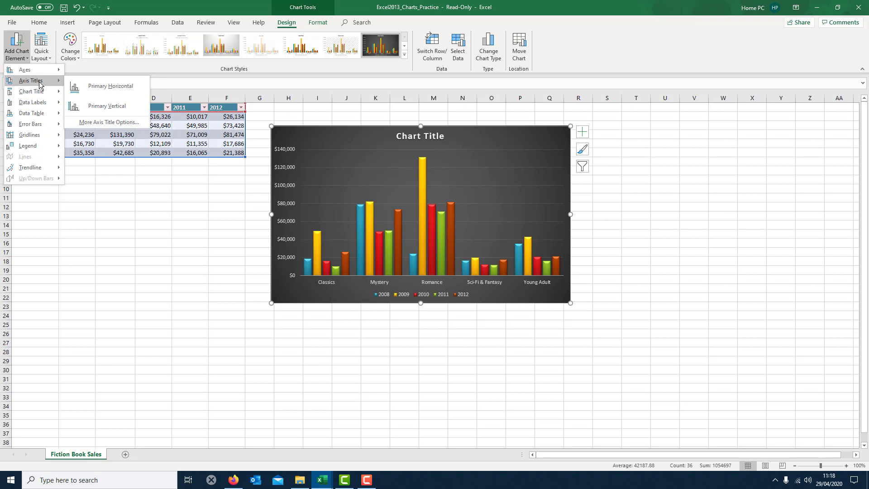
pyautogui.click(121, 87)
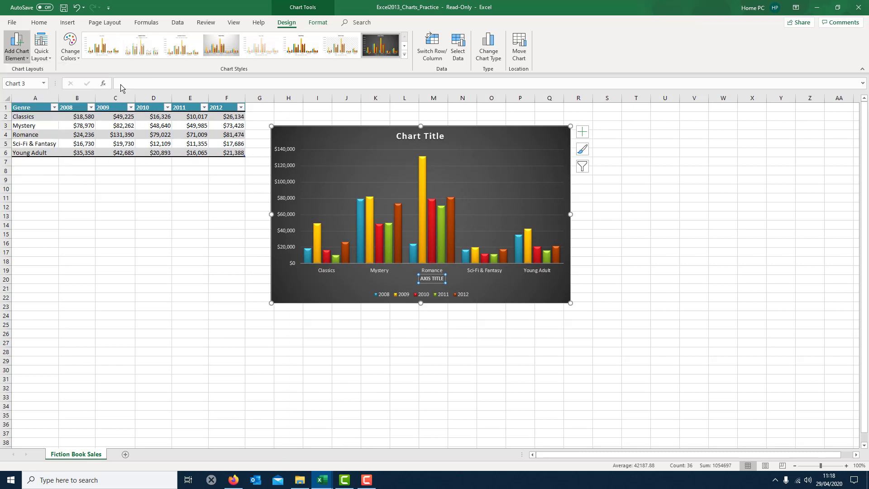
pyautogui.click(21, 60)
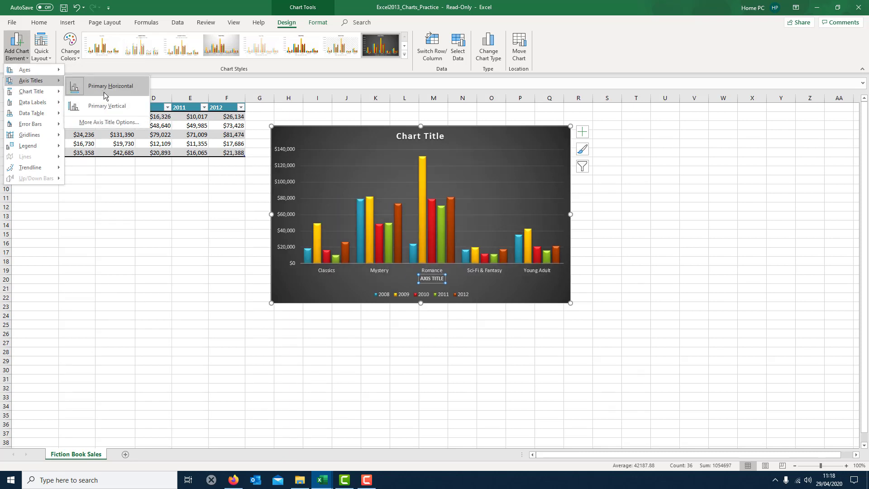
pyautogui.click(113, 106)
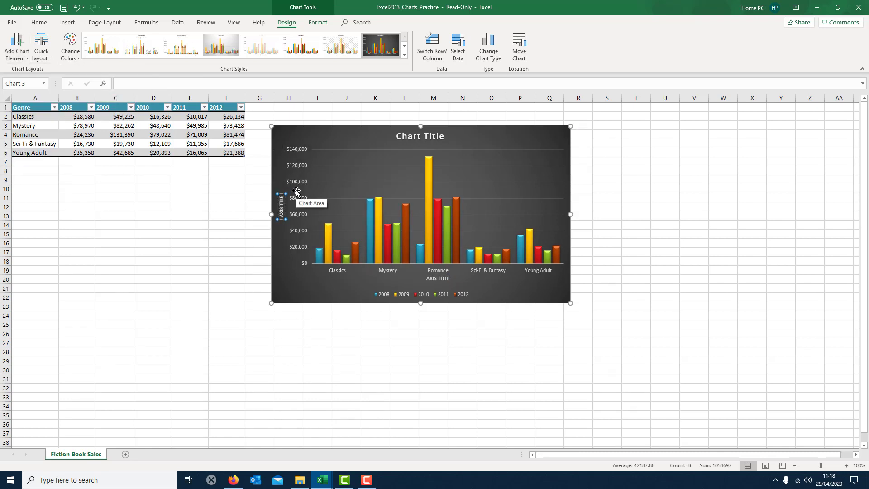
# Step: Replace the vertical axis title text with "AMOUNT SOLD IN DOLARS"
pyautogui.press('BackSpace')
pyautogui.press('Delete')
pyautogui.press('Delete')
pyautogui.press('BackSpace')
pyautogui.press('BackSpace')
pyautogui.press('BackSpace')
pyautogui.press('BackSpace')
pyautogui.press('BackSpace')
pyautogui.press('BackSpace')
pyautogui.write('AMOUNT SOLD IN DOLAR')
pyautogui.press('BackSpace')
pyautogui.press('BackSpace')
pyautogui.press('BackSpace')
pyautogui.write('LARS')
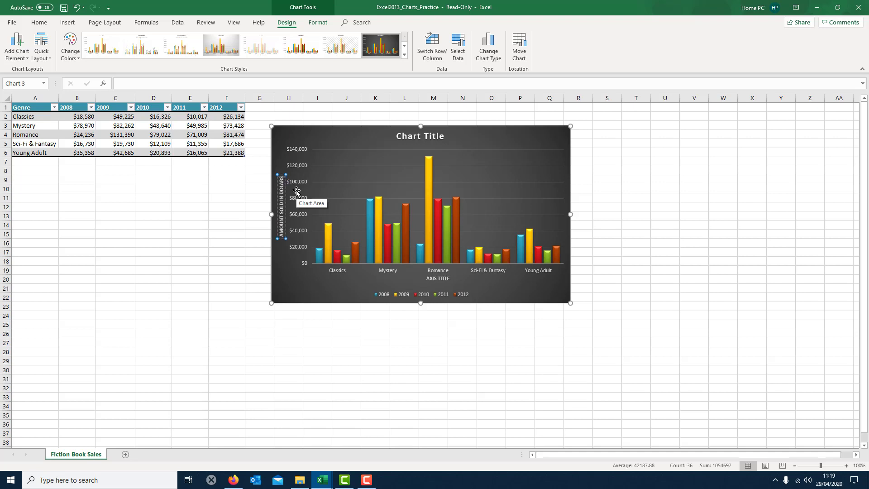
# Step: Replace the horizontal axis title text with "GENRE OF BOOK"
pyautogui.click(432, 279)
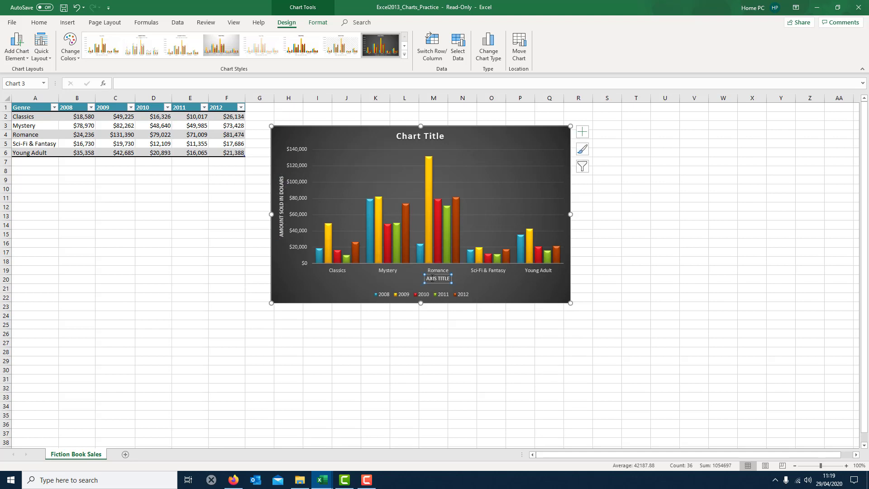
pyautogui.moveTo(428, 278); pyautogui.dragTo(454, 279)
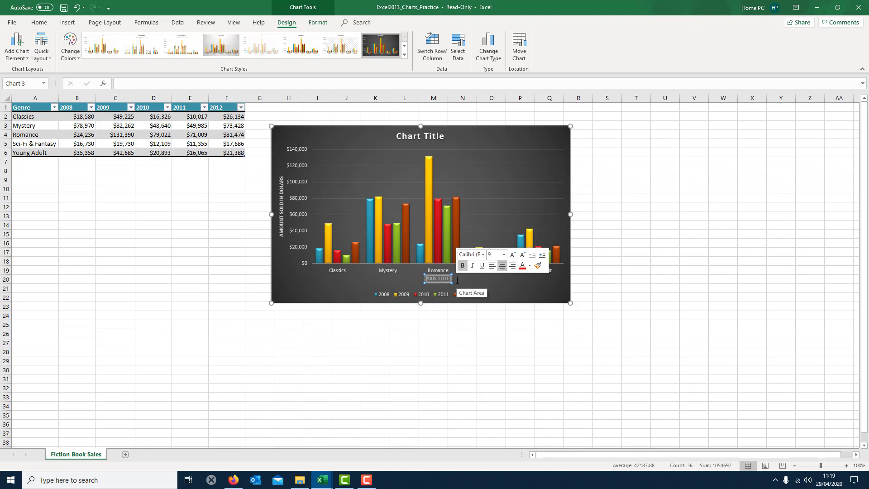
pyautogui.write('GENRE O')
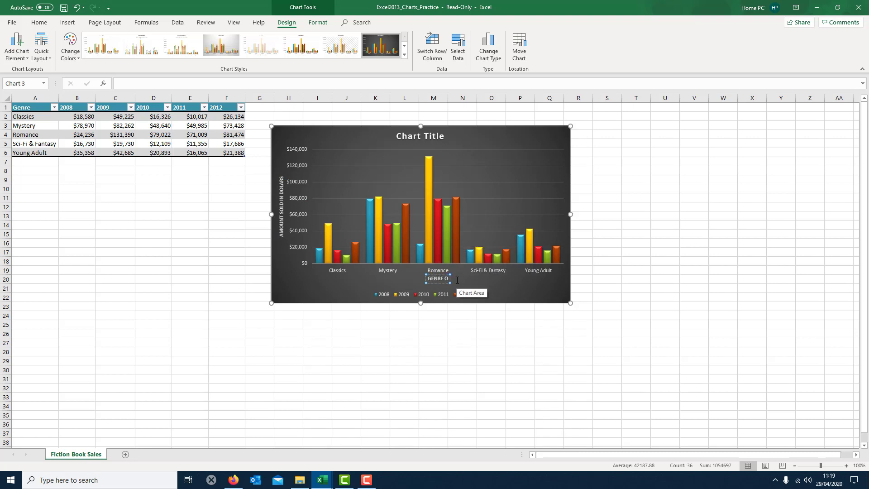
pyautogui.write('F BOOK')
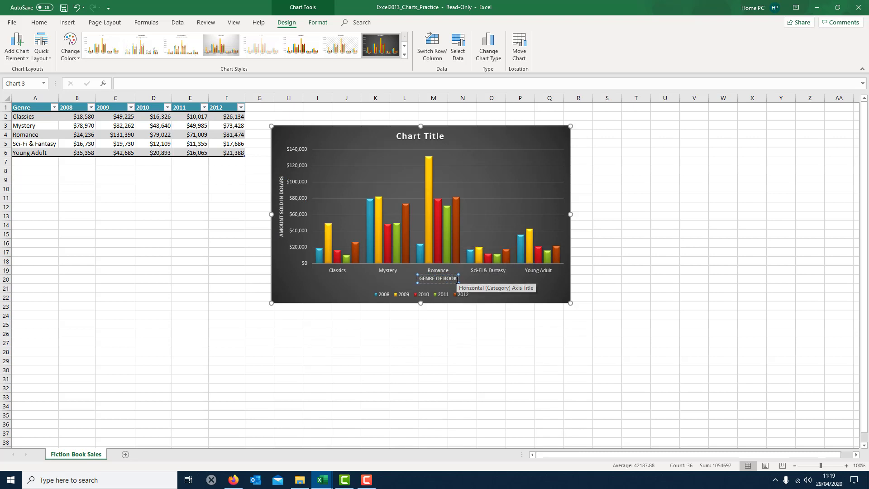
# Step: Change the chart title to "Books Sold" and move the chart across to about columns P to Y
pyautogui.click(423, 133)
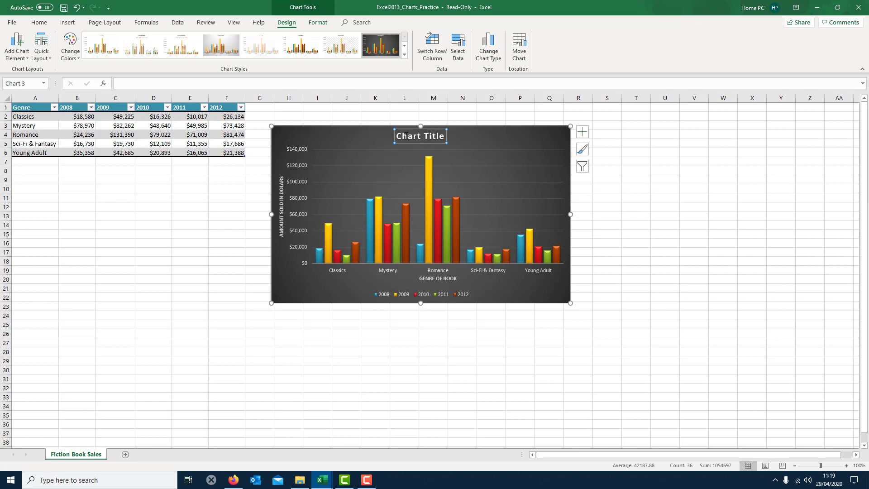
pyautogui.moveTo(399, 136); pyautogui.dragTo(446, 136)
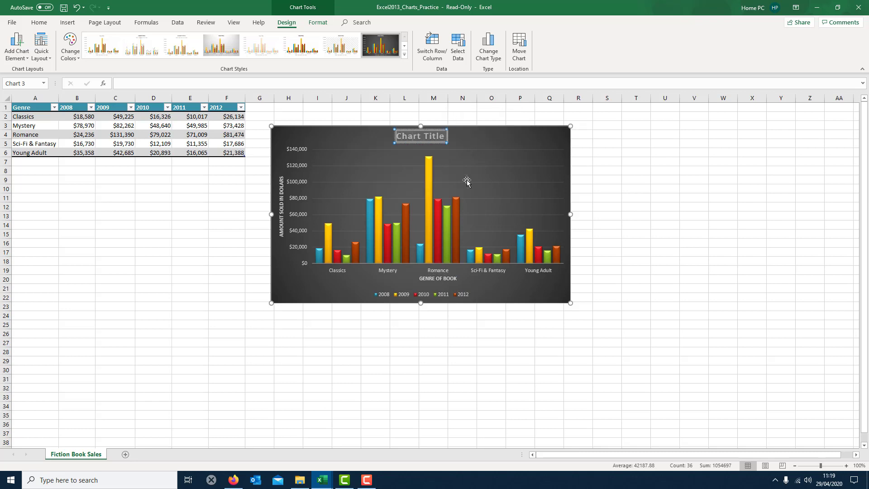
pyautogui.write('Bo')
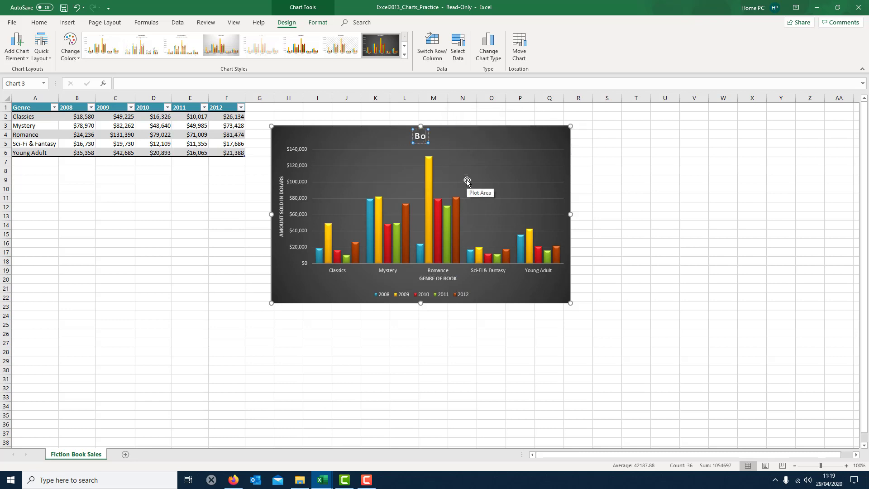
pyautogui.write('oks Sold')
pyautogui.click(662, 218)
pyautogui.moveTo(479, 140); pyautogui.dragTo(701, 142)
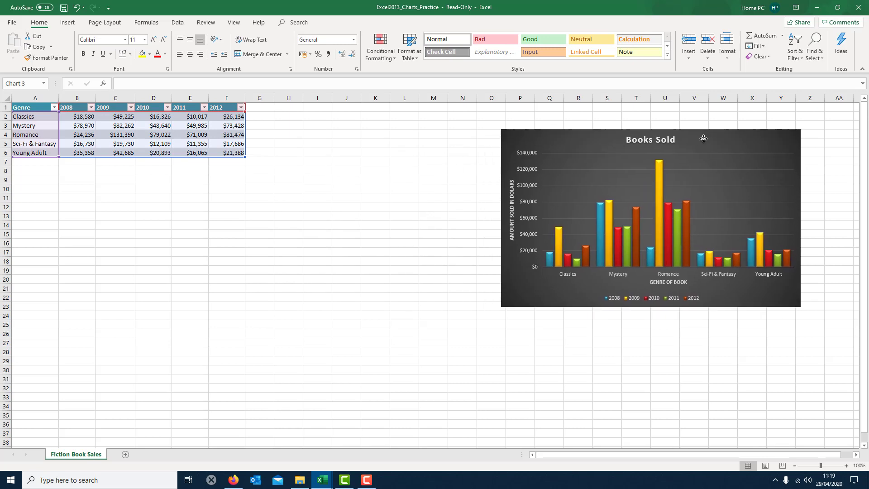
pyautogui.click(379, 229)
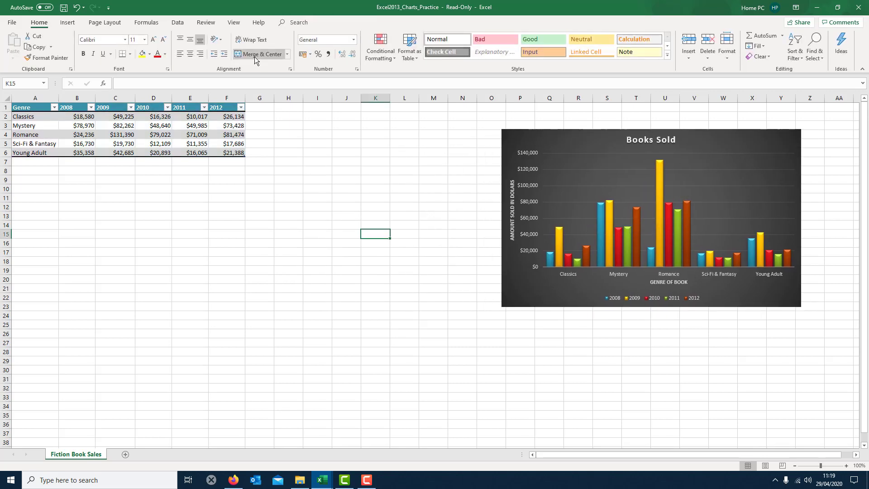
# Step: Insert a 2-D clustered bar chart from the book sales table A1:F6 and move it beside the table, across about columns G to N
pyautogui.moveTo(33, 108); pyautogui.dragTo(231, 154)
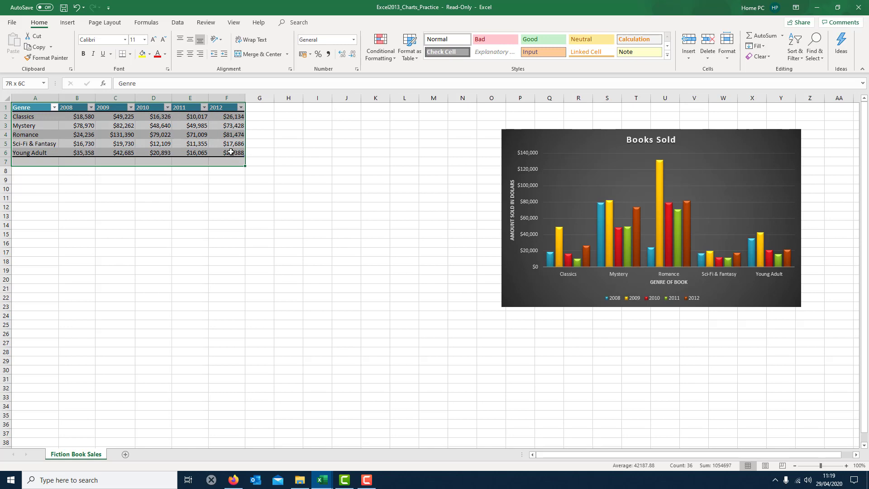
pyautogui.click(71, 24)
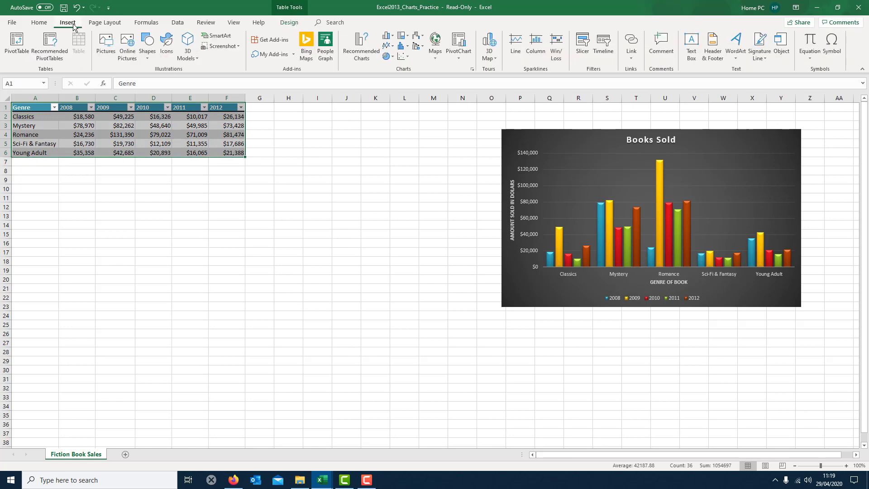
pyautogui.click(390, 37)
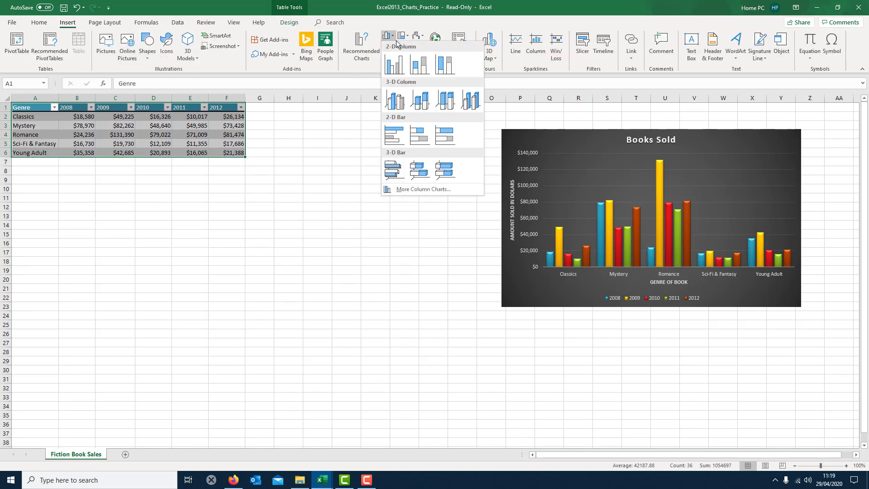
pyautogui.click(393, 134)
pyautogui.moveTo(379, 221); pyautogui.dragTo(308, 135)
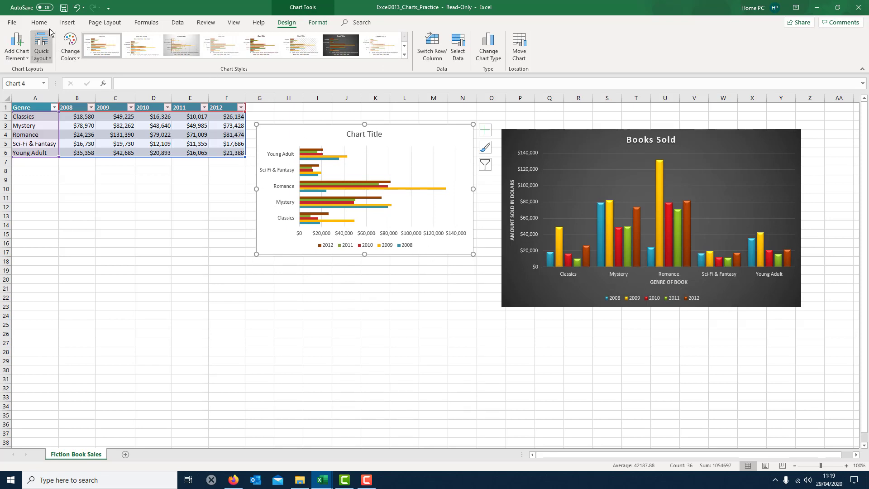
# Step: Try out axis titles on the bar chart and turn them off again
pyautogui.click(18, 48)
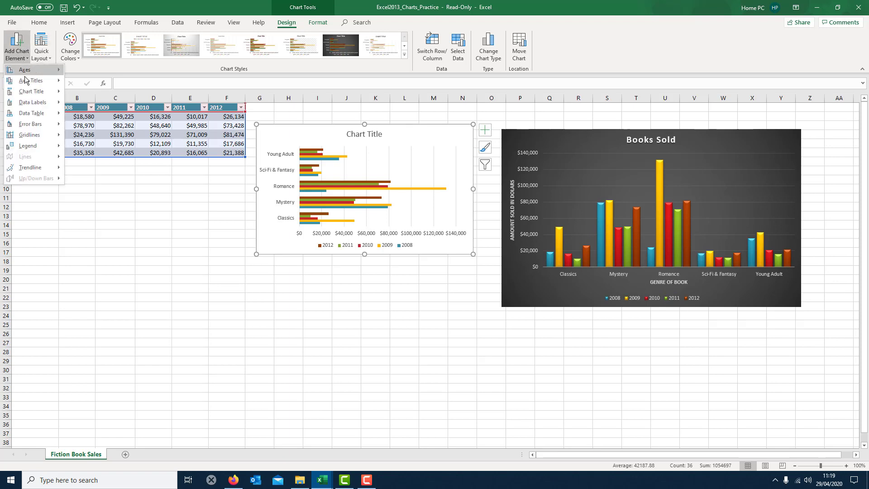
pyautogui.click(352, 172)
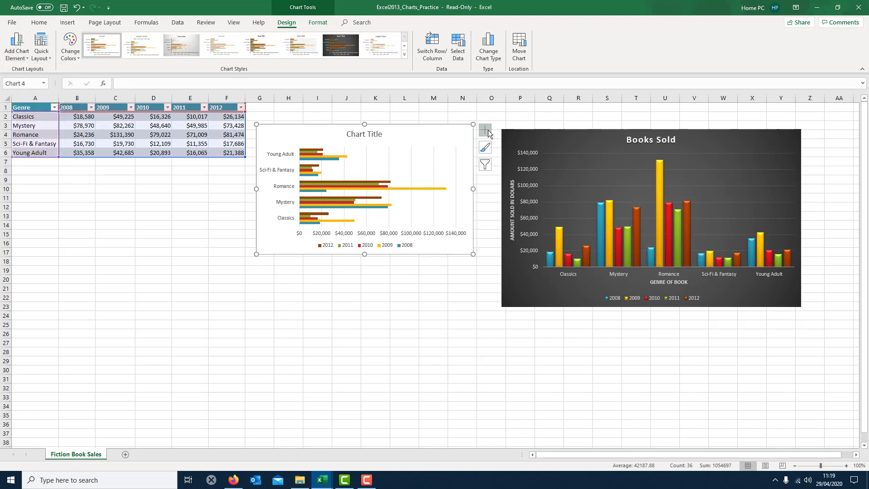
pyautogui.click(485, 131)
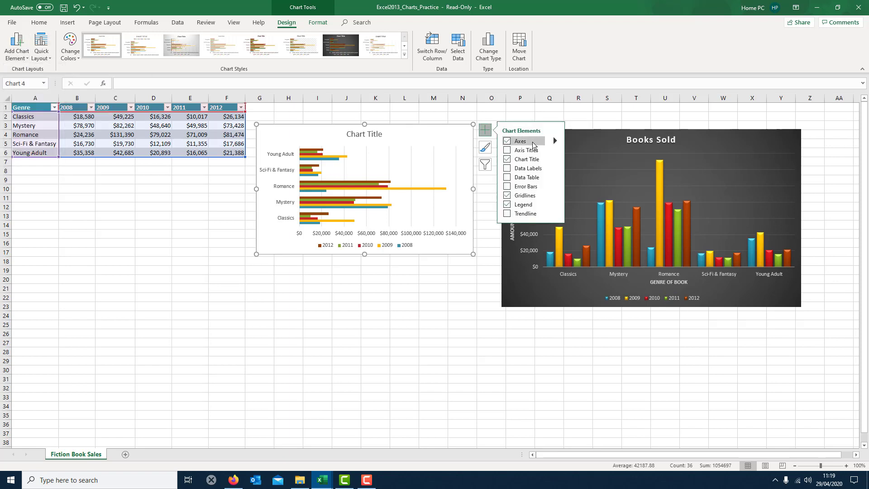
pyautogui.click(527, 151)
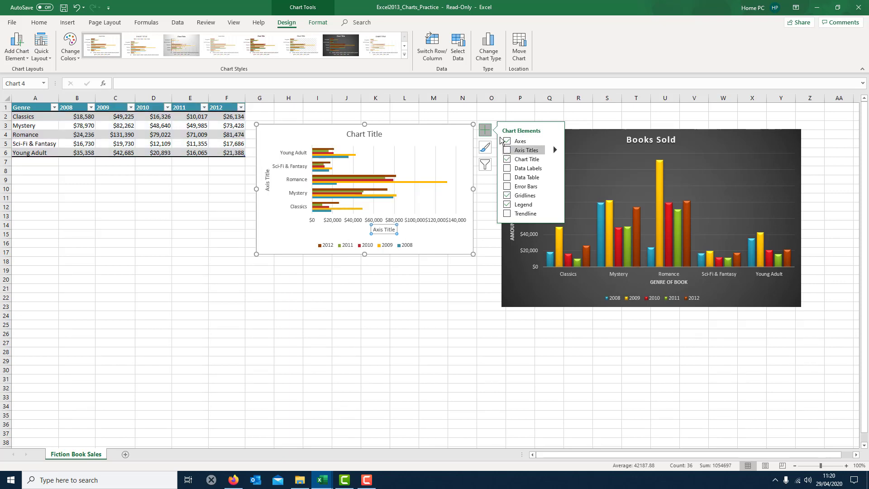
pyautogui.click(507, 150)
pyautogui.click(507, 151)
pyautogui.click(508, 151)
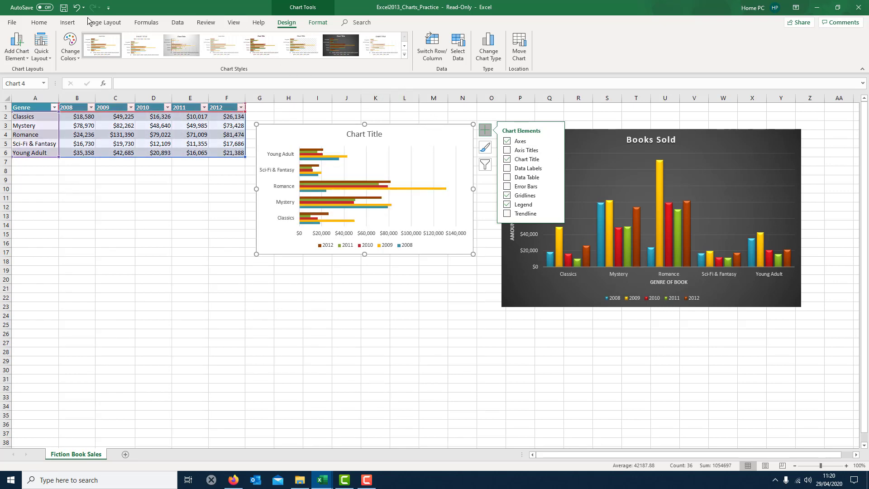
# Step: Insert a 2-D line chart from the book sales table, move it below the table and enlarge it to about columns A to I
pyautogui.click(154, 170)
pyautogui.moveTo(38, 110); pyautogui.dragTo(238, 153)
pyautogui.click(65, 26)
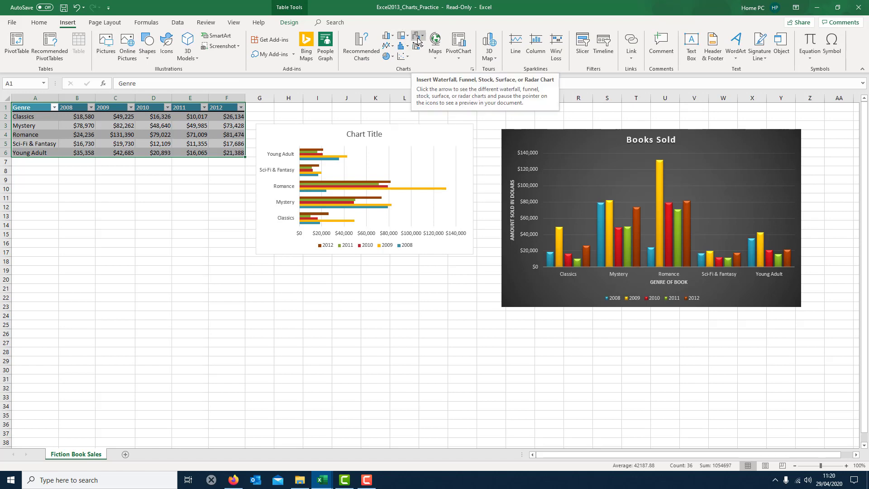
pyautogui.click(388, 45)
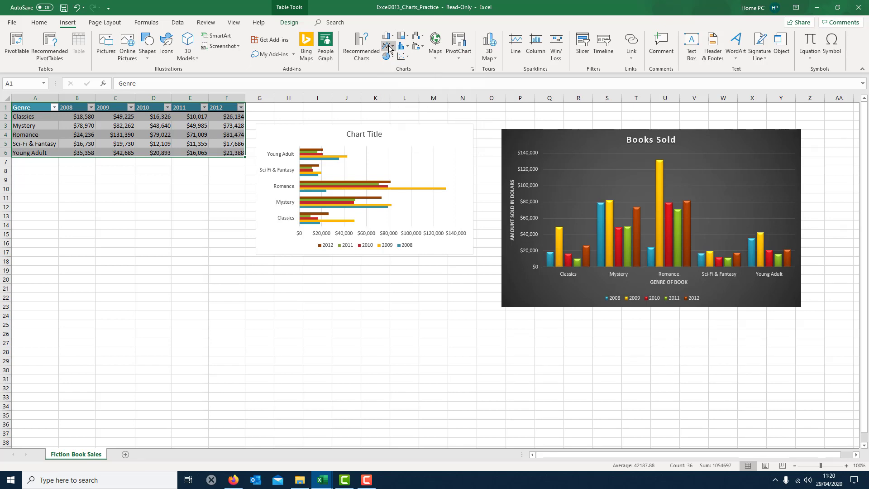
pyautogui.click(396, 75)
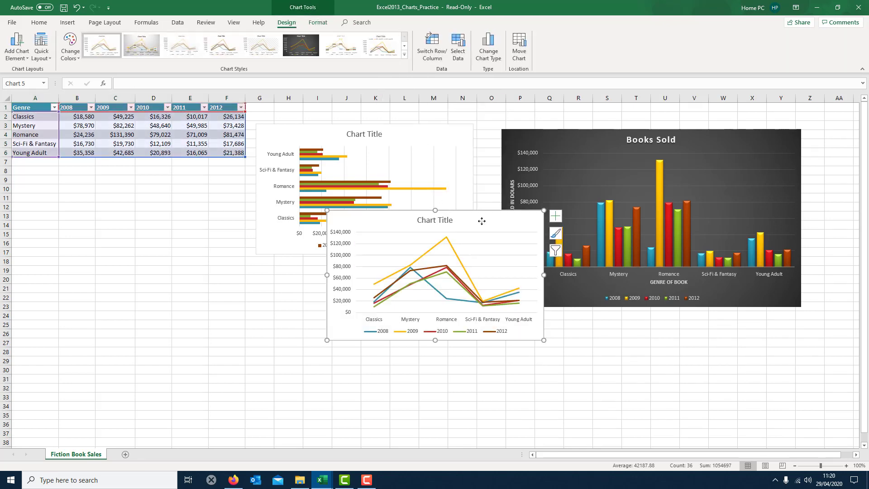
pyautogui.moveTo(479, 222); pyautogui.dragTo(169, 196)
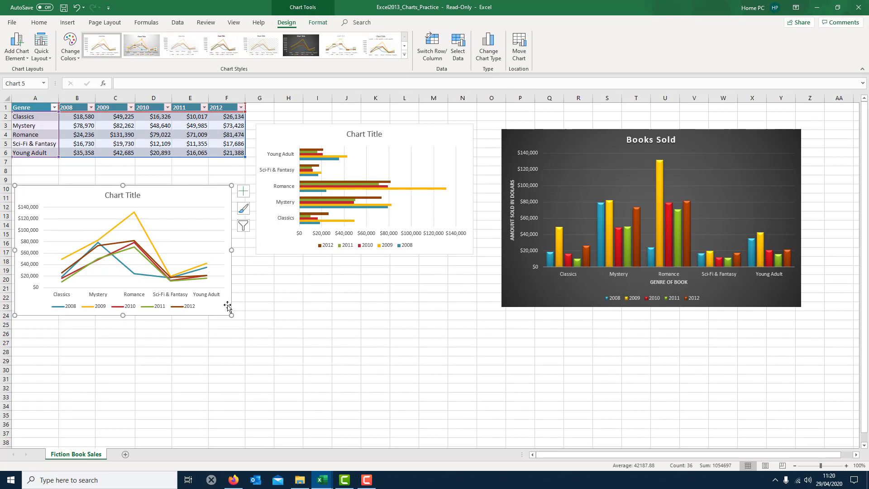
pyautogui.moveTo(232, 315); pyautogui.dragTo(320, 369)
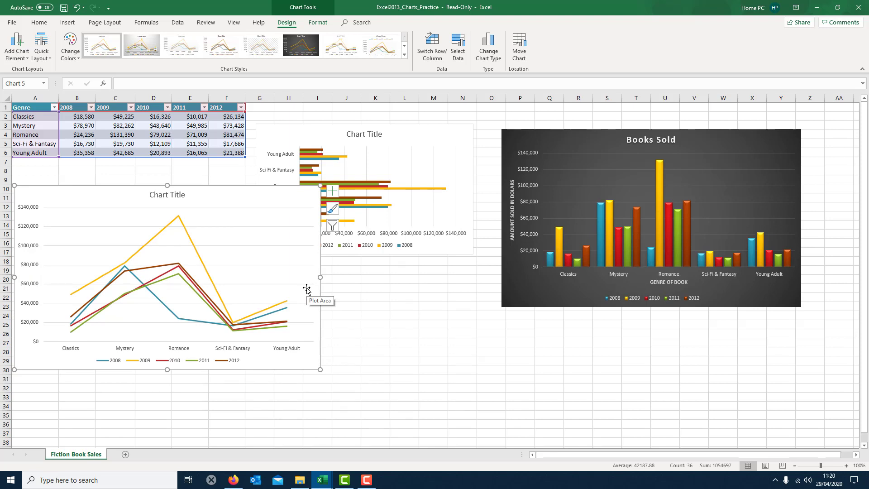
# Step: View the recommended charts for the book sales table A1:F6 and close the dialog without inserting one
pyautogui.click(77, 125)
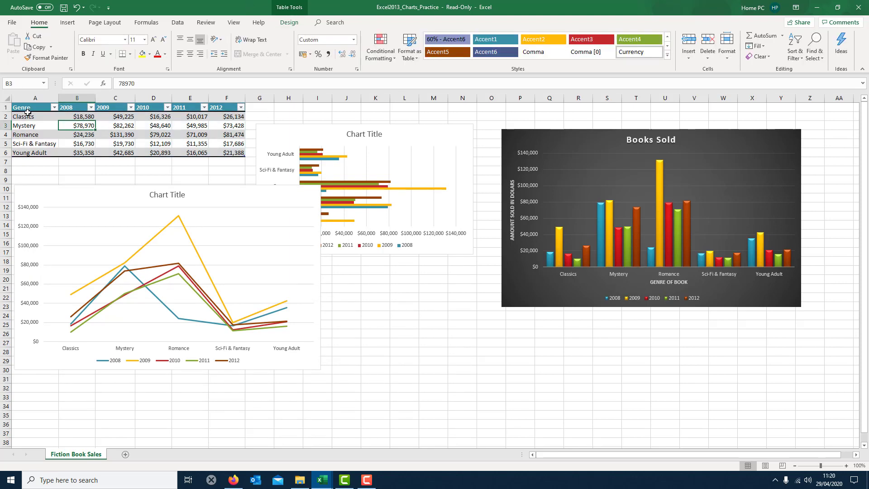
pyautogui.moveTo(27, 112); pyautogui.dragTo(238, 153)
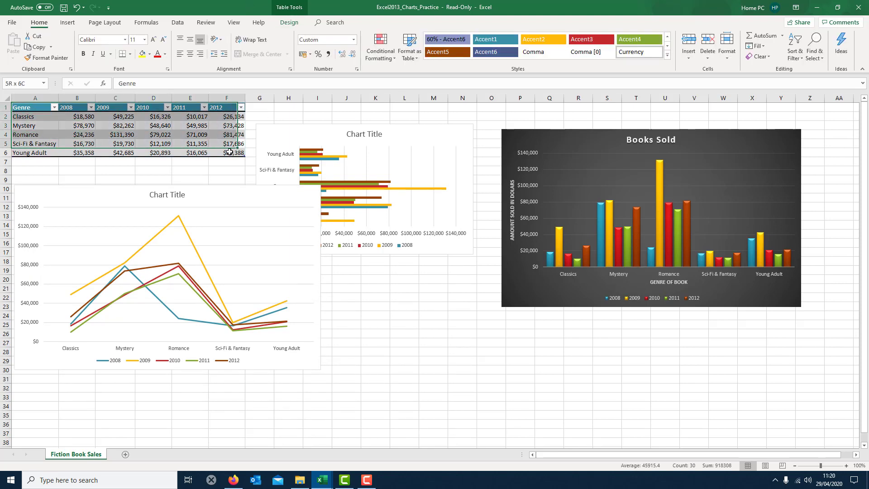
pyautogui.click(67, 22)
pyautogui.click(360, 47)
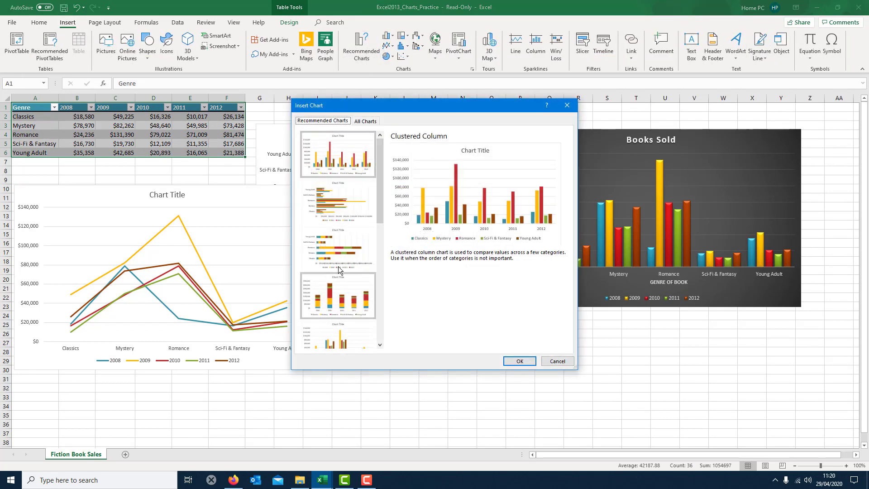
pyautogui.click(560, 363)
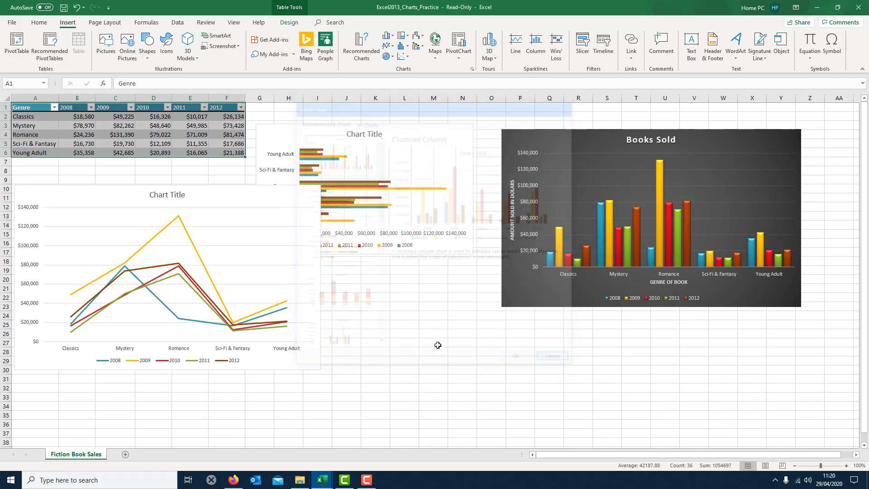
pyautogui.click(258, 246)
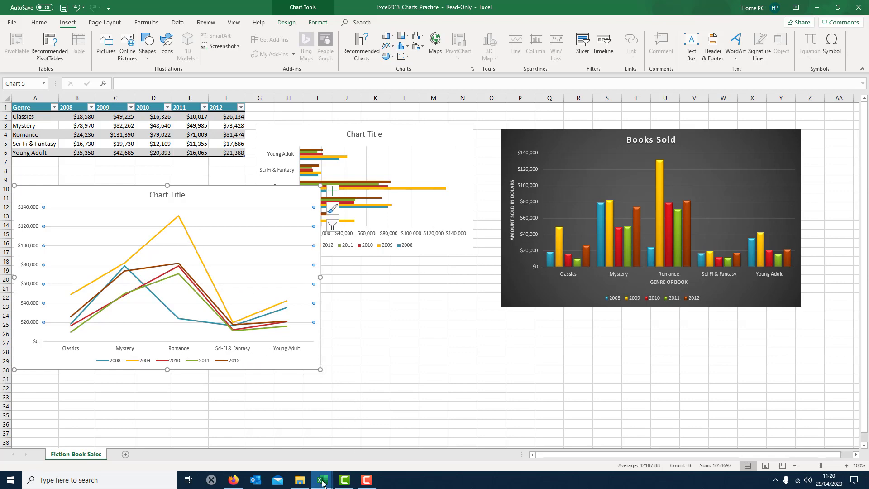
# Step: Insert a 2-D line chart from the country data A1:F6 on the For Exercise sheet of the New Salse Data workbook
pyautogui.moveTo(324, 481)
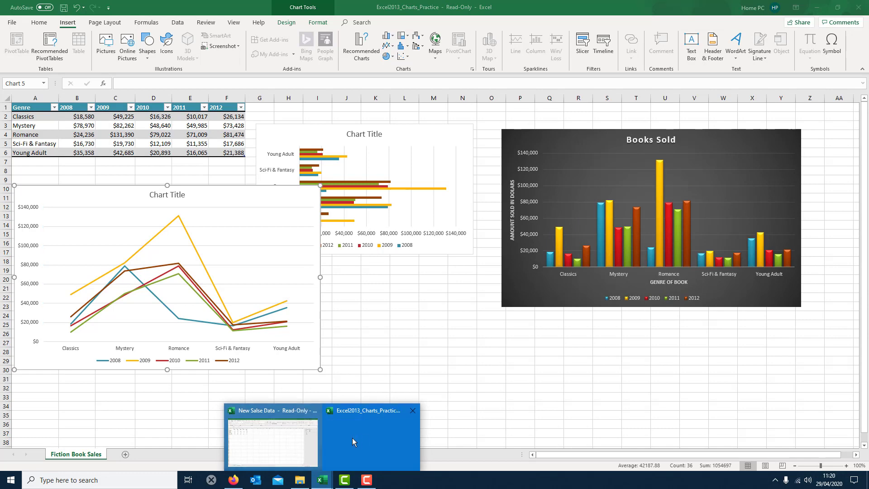
pyautogui.click(283, 440)
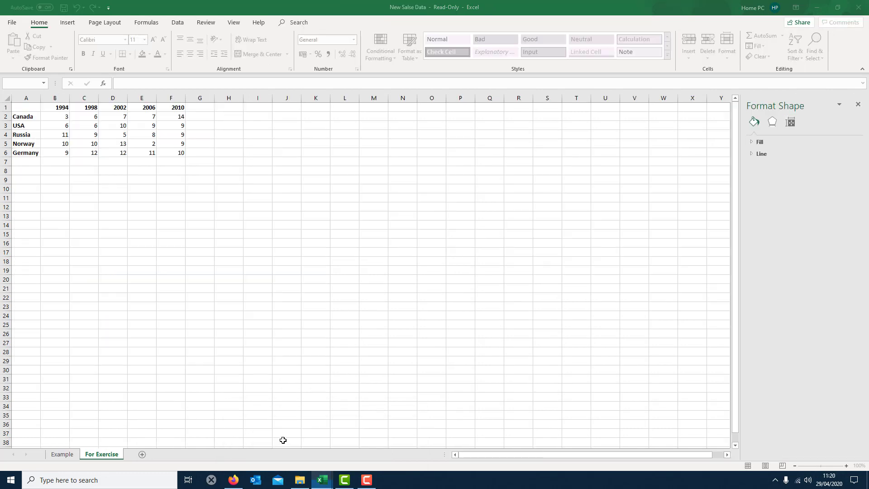
pyautogui.click(27, 108)
pyautogui.moveTo(134, 126); pyautogui.dragTo(171, 152)
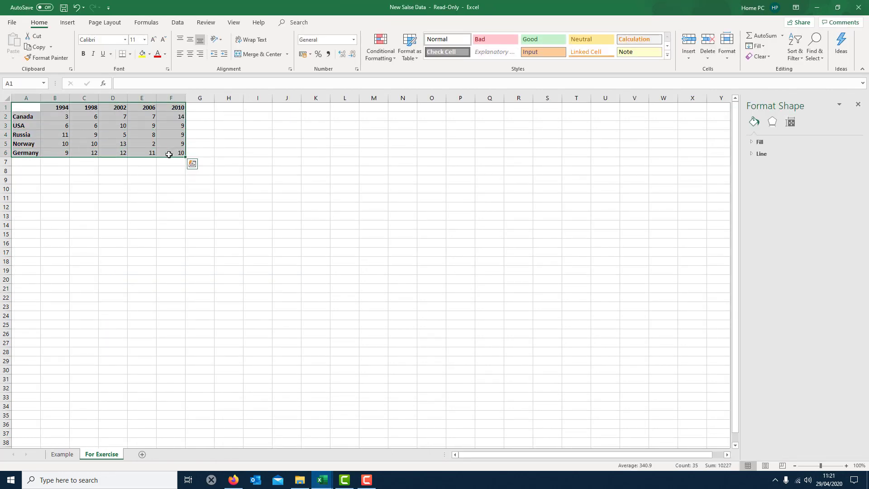
pyautogui.click(67, 22)
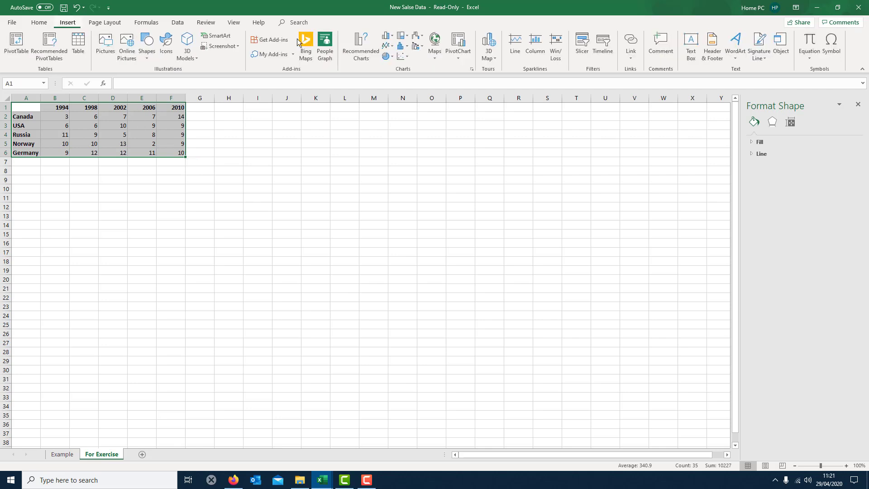
pyautogui.click(391, 45)
pyautogui.click(394, 74)
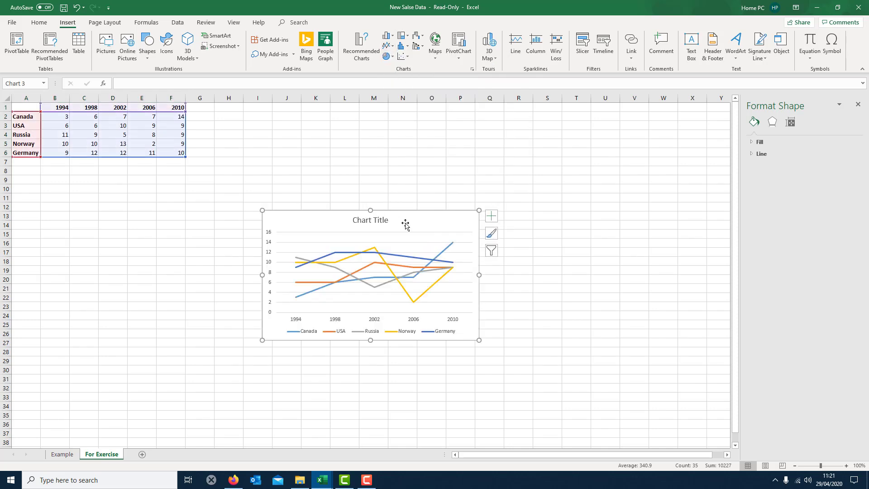
# Step: Move the country line chart beside its data and enlarge it to about columns H to T, rows 4 to 26
pyautogui.moveTo(406, 226); pyautogui.dragTo(364, 149)
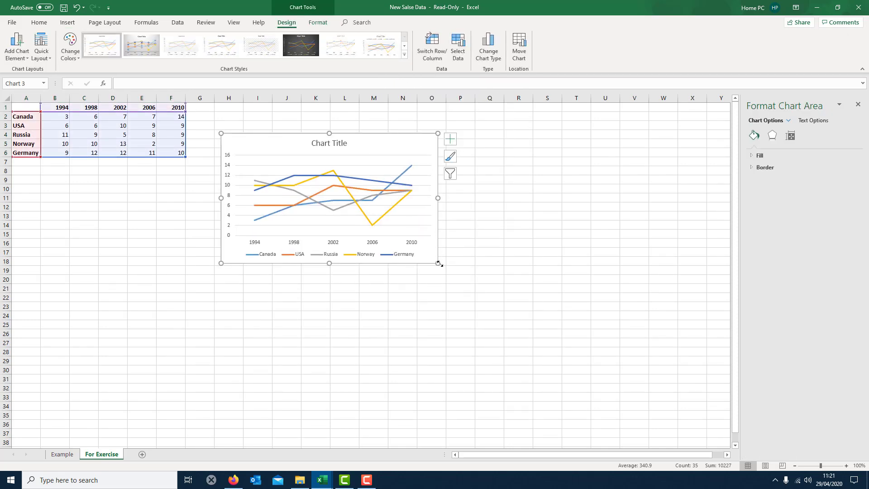
pyautogui.moveTo(439, 263); pyautogui.dragTo(584, 333)
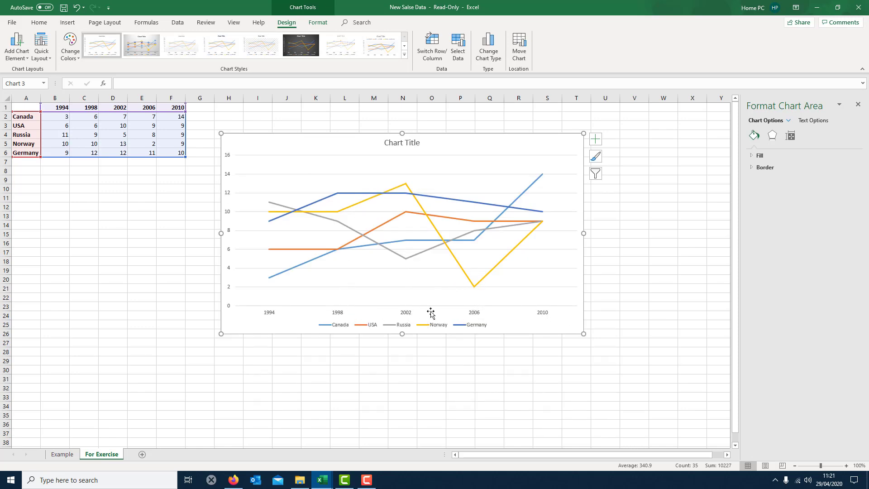
pyautogui.moveTo(485, 283)
pyautogui.click(193, 196)
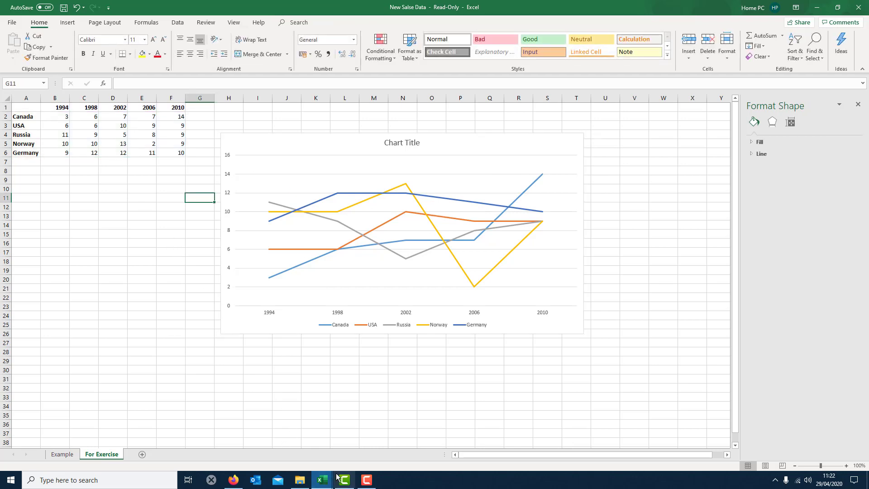
# Step: Switch back to the Excel2013_Charts_Practice workbook and select the book sales table A1:F6
pyautogui.moveTo(326, 482)
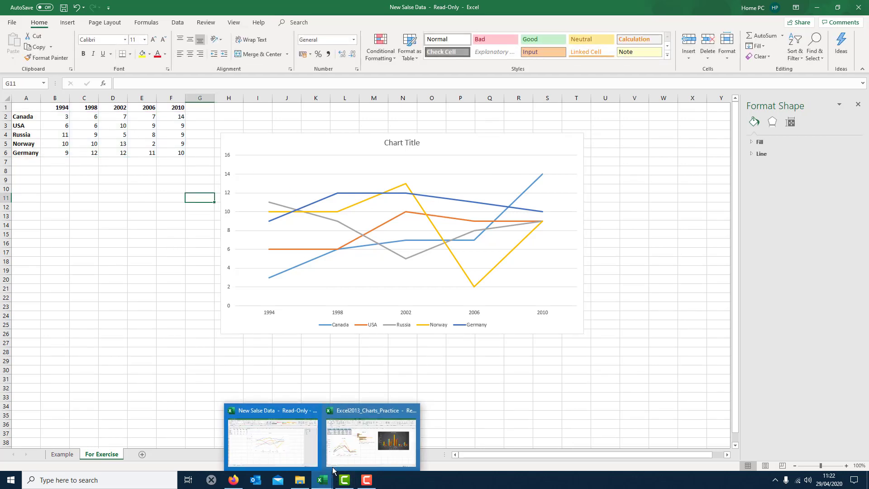
pyautogui.click(352, 457)
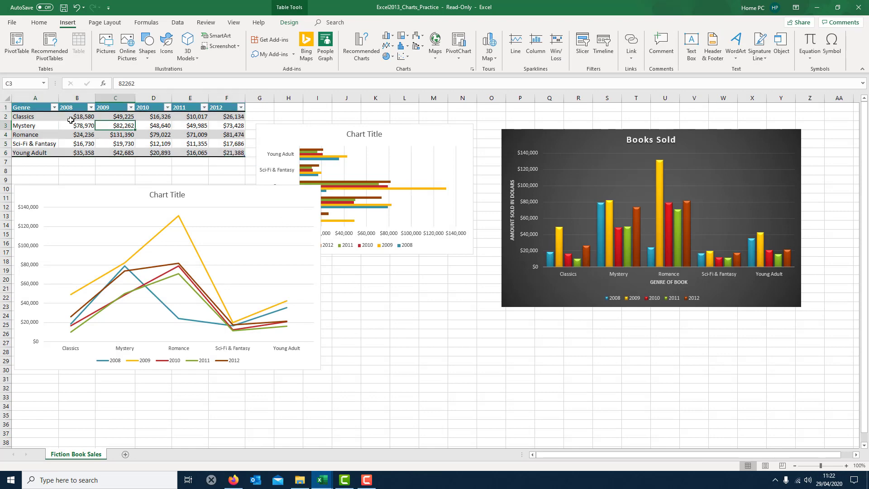
pyautogui.moveTo(36, 107); pyautogui.dragTo(235, 160)
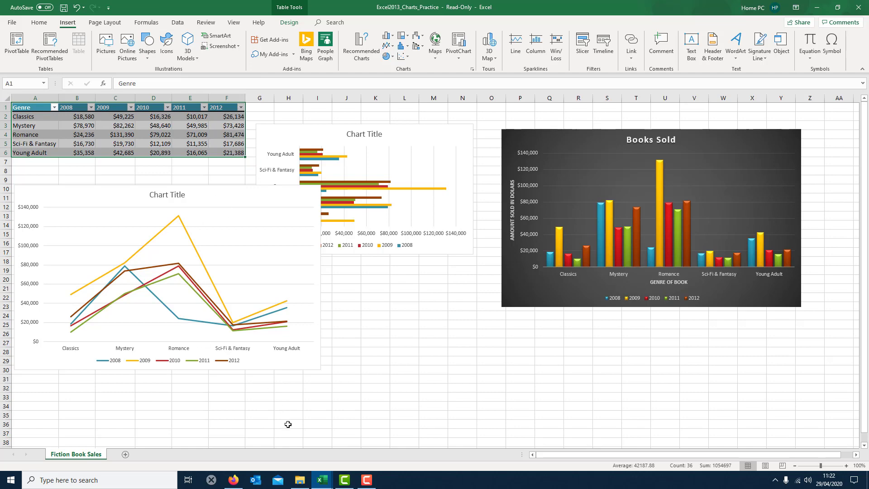
# Step: Switch to the New Salse Data workbook and open its Example sheet
pyautogui.moveTo(319, 483)
pyautogui.click(303, 449)
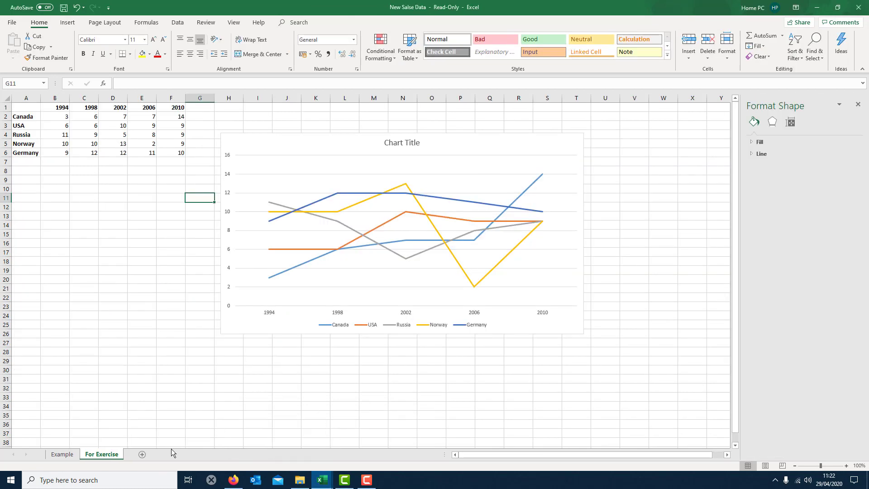
pyautogui.click(62, 454)
pyautogui.click(114, 216)
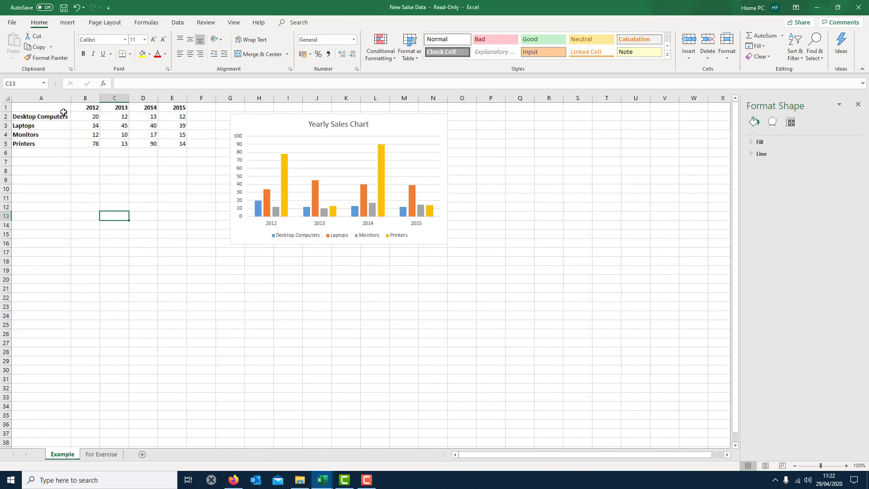
# Step: Insert a 2-D pie chart from the sales data A1:E5 and enlarge it beside the column chart, about columns O to W, rows 4 to 20
pyautogui.moveTo(54, 109); pyautogui.dragTo(180, 141)
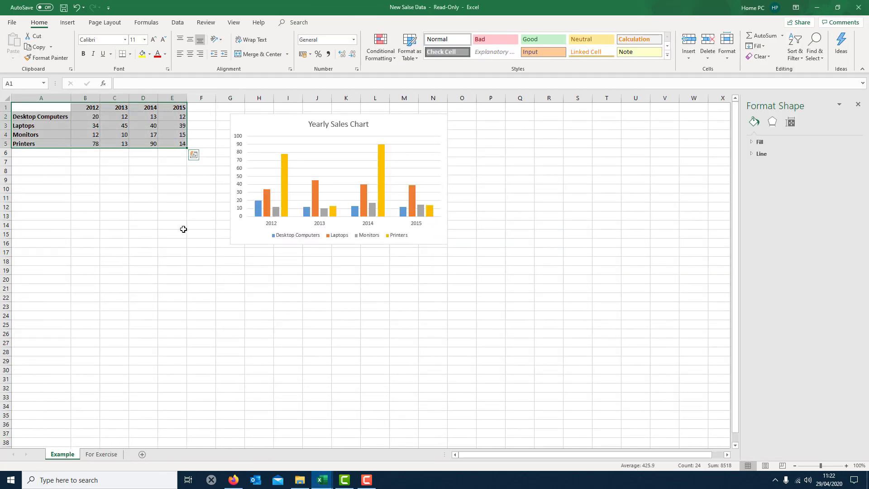
pyautogui.click(73, 24)
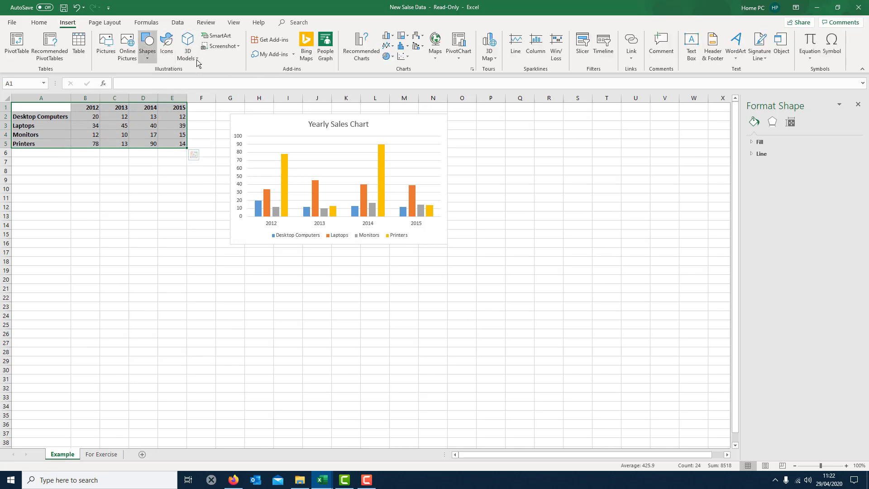
pyautogui.click(388, 56)
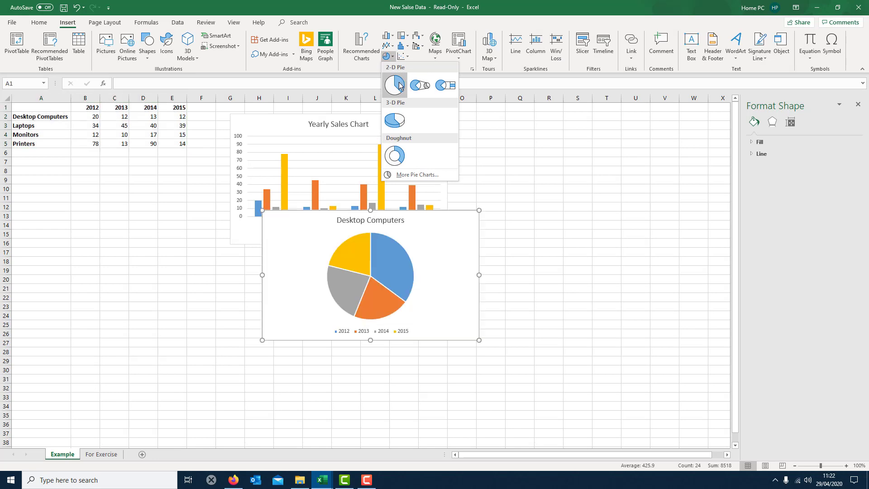
pyautogui.click(394, 85)
pyautogui.moveTo(378, 213); pyautogui.dragTo(629, 159)
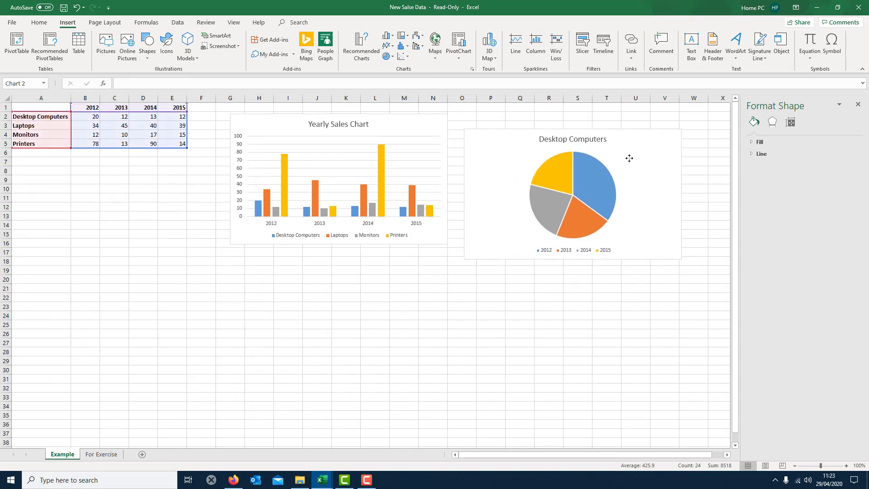
pyautogui.moveTo(681, 259); pyautogui.dragTo(714, 284)
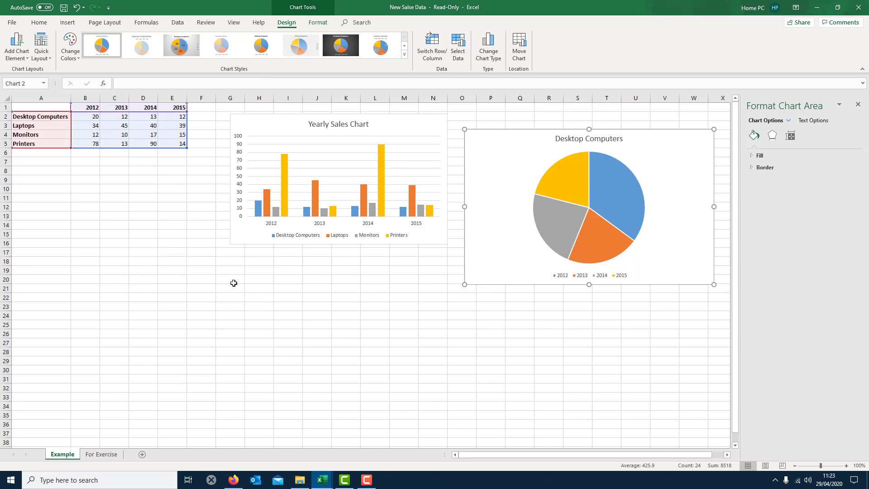
# Step: View the For Exercise sheet
pyautogui.click(102, 454)
pyautogui.click(119, 315)
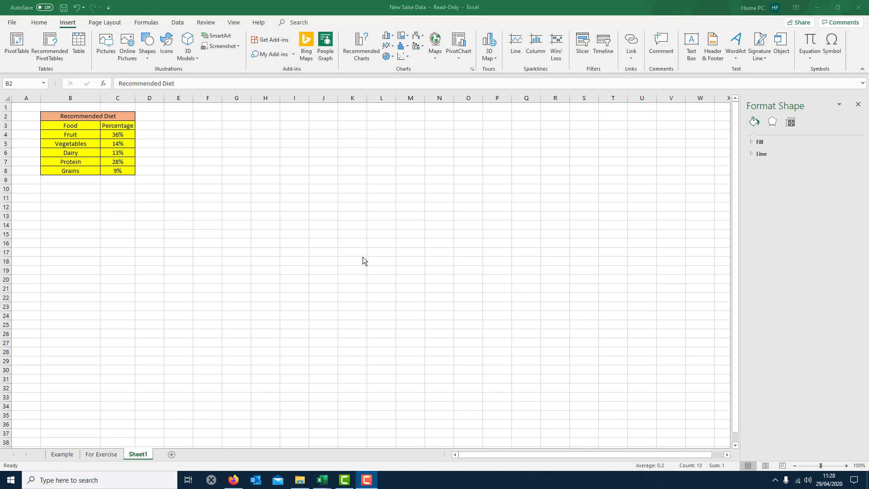
# Step: Insert a 2-D pie chart from the Recommended Diet table B2:C8 on Sheet1
pyautogui.click(81, 116)
pyautogui.click(96, 117)
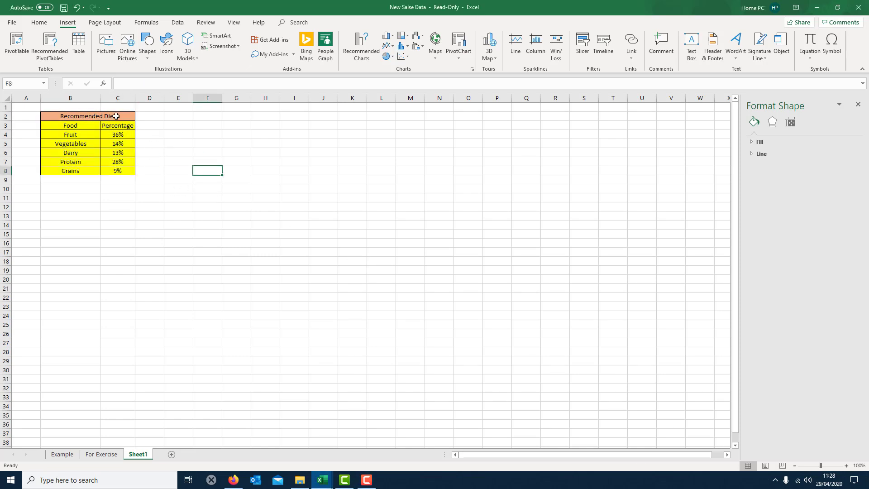
pyautogui.moveTo(117, 115); pyautogui.dragTo(119, 171)
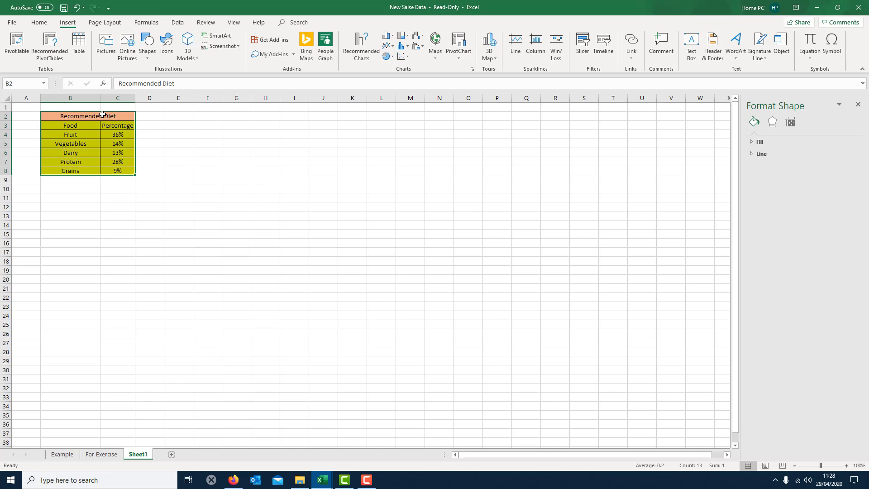
pyautogui.click(390, 58)
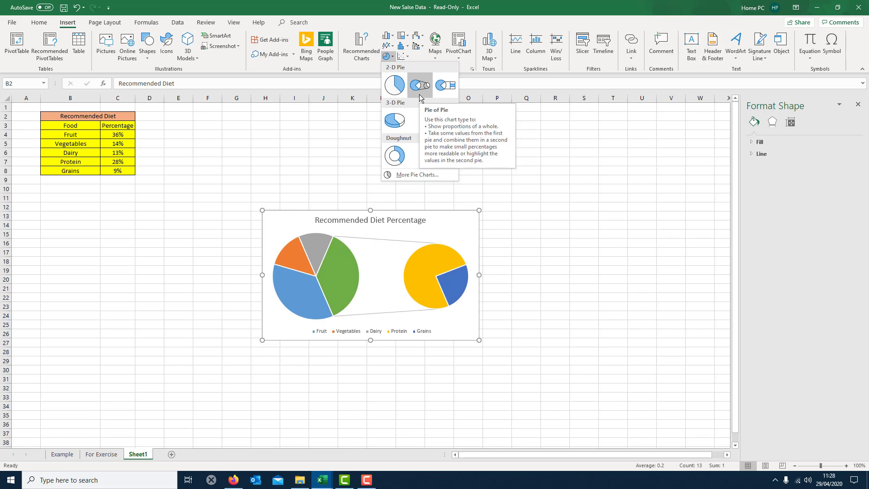
pyautogui.click(395, 85)
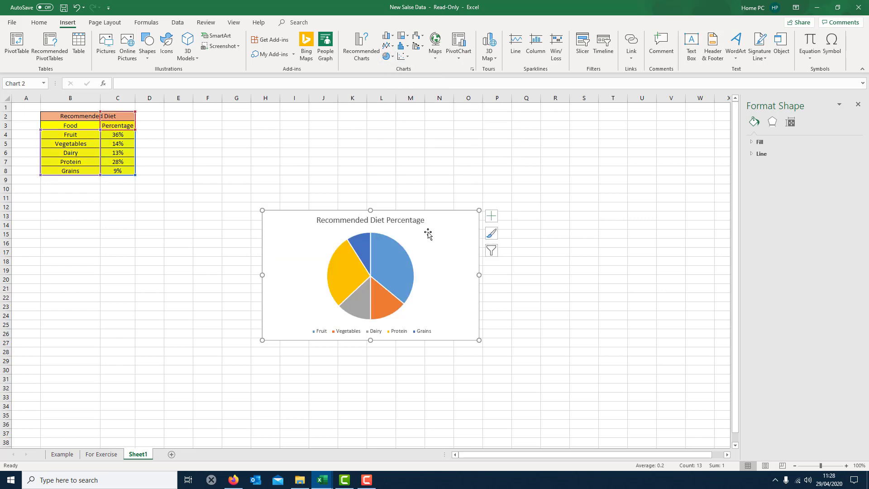
# Step: Enlarge the diet pie chart beside its table to about E4:O24 and apply the chart style with uppercase title, top legend and percentage labels
pyautogui.moveTo(439, 218); pyautogui.dragTo(357, 132)
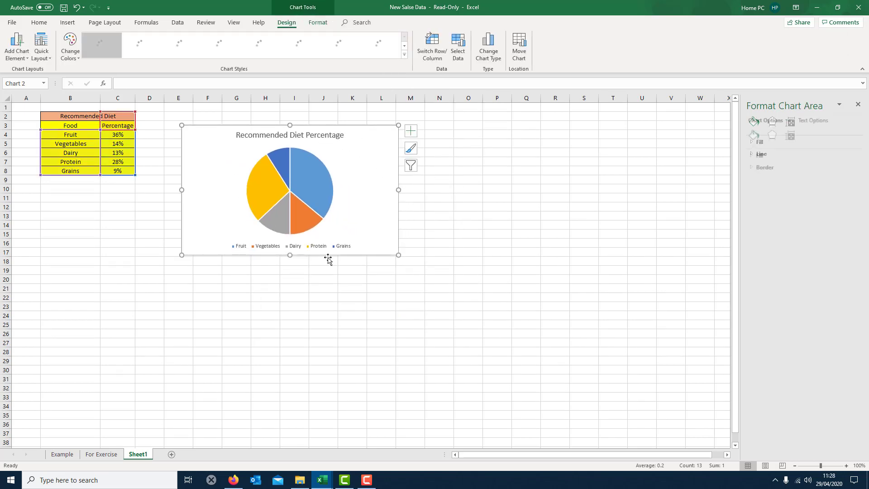
pyautogui.moveTo(398, 256); pyautogui.dragTo(481, 322)
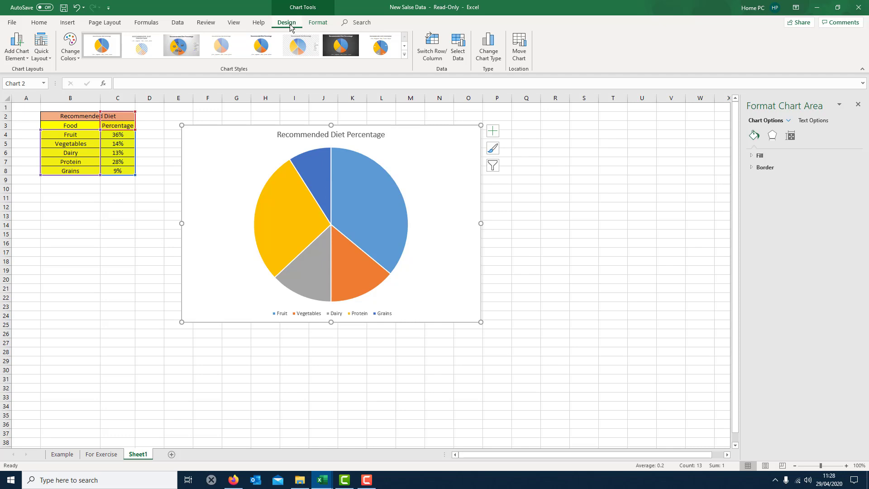
pyautogui.click(270, 49)
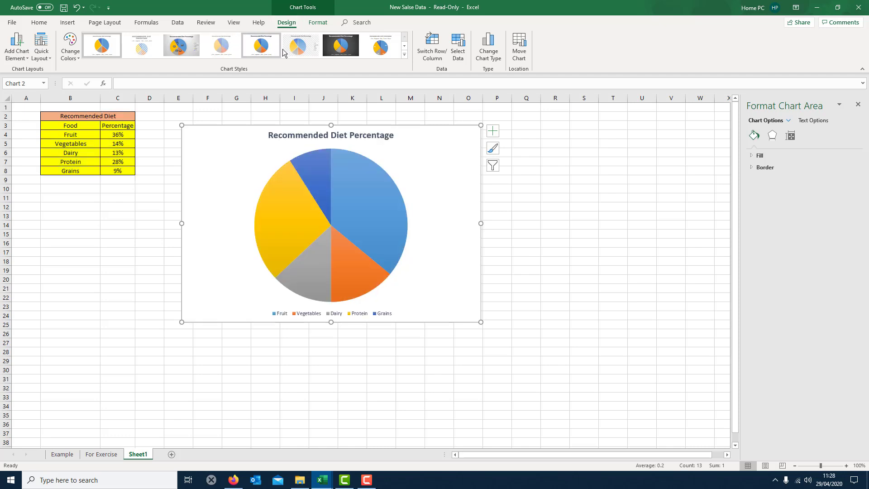
pyautogui.click(383, 52)
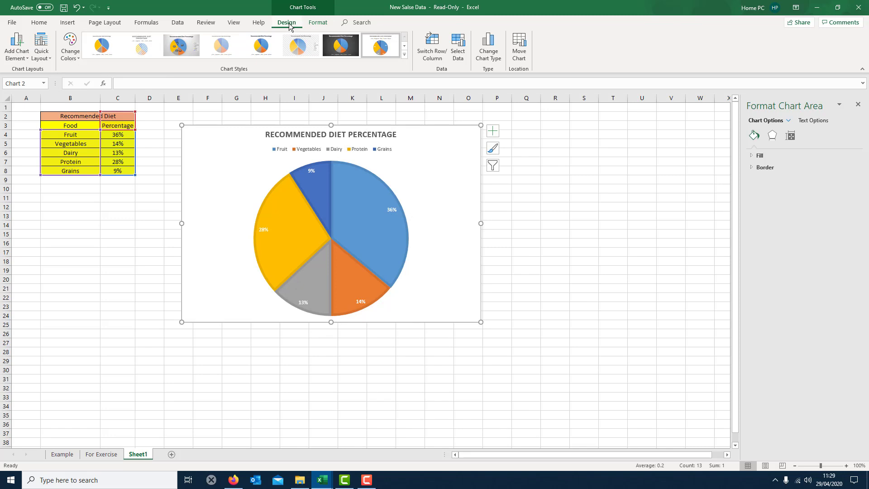
# Step: Look through the chart elements, colour palettes and quick layouts for the diet pie chart without applying any
pyautogui.click(494, 132)
pyautogui.click(494, 132)
pyautogui.click(74, 49)
pyautogui.click(73, 48)
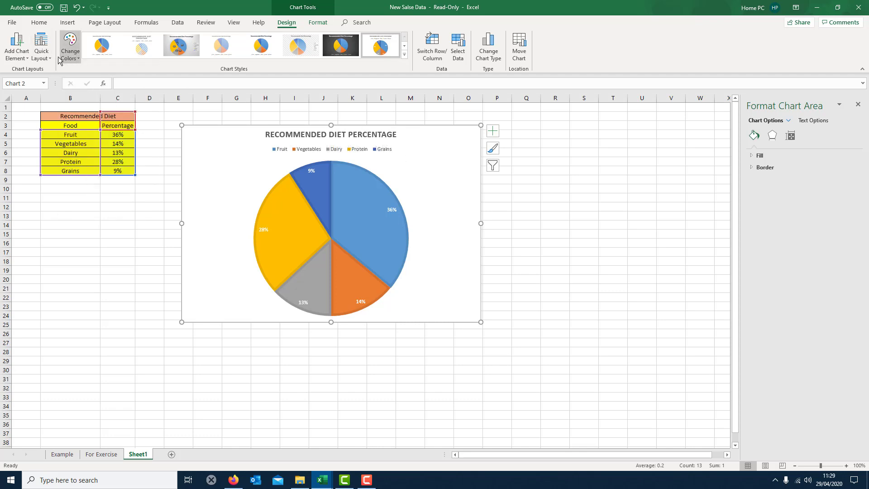
pyautogui.click(44, 58)
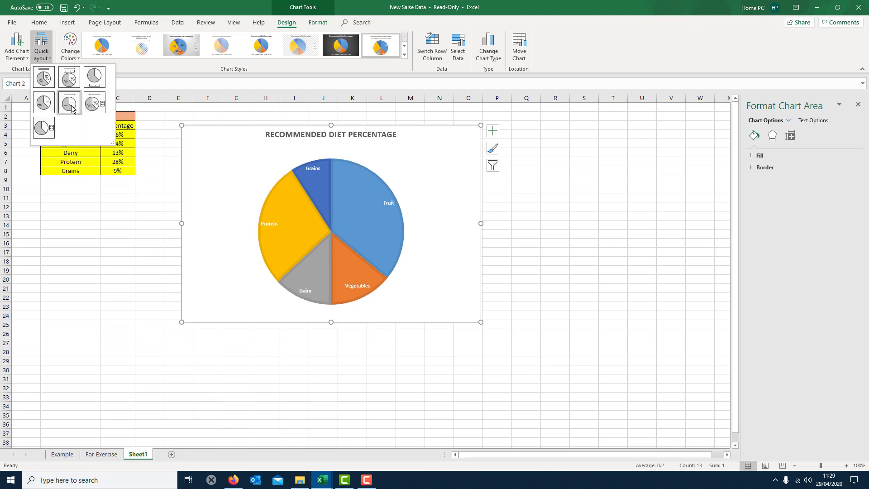
pyautogui.click(280, 72)
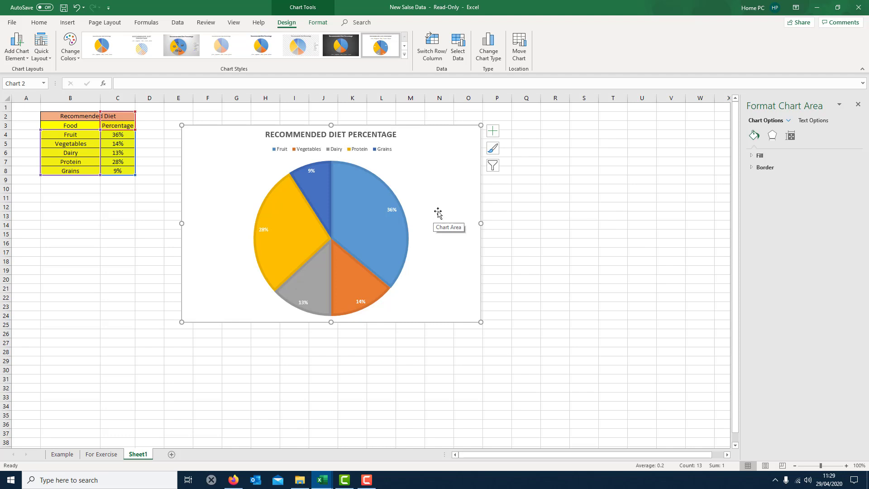
pyautogui.moveTo(282, 217)
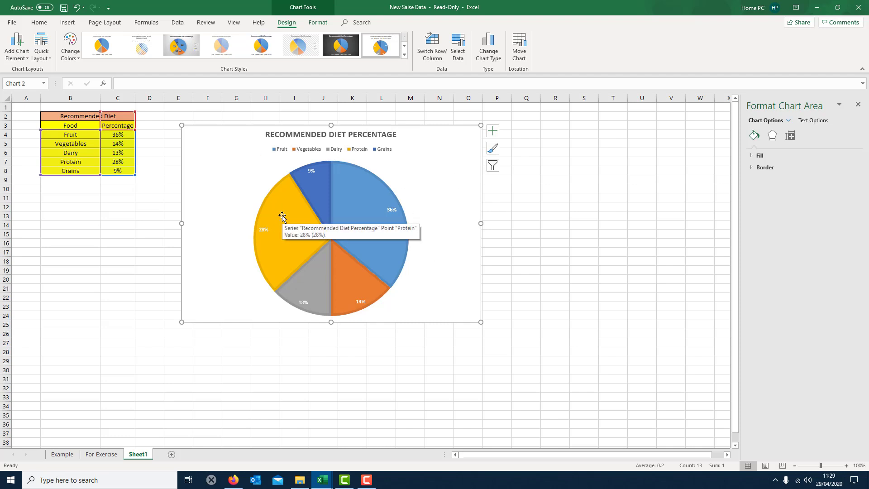